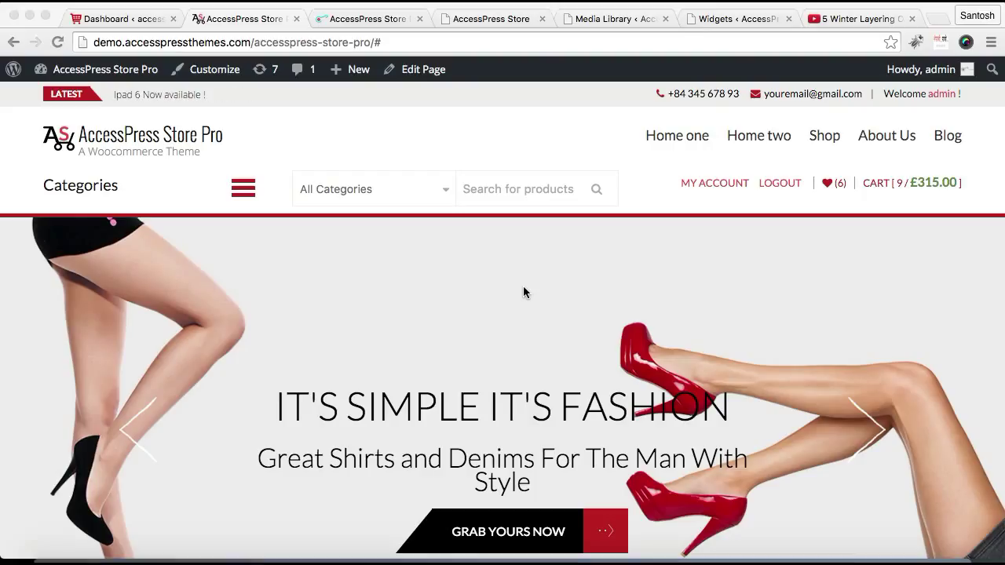
Examine the demo store's home page, especially the three promo blocks below the banner slider
scroll(491, 326, down, 3)
scroll(492, 326, down, 10)
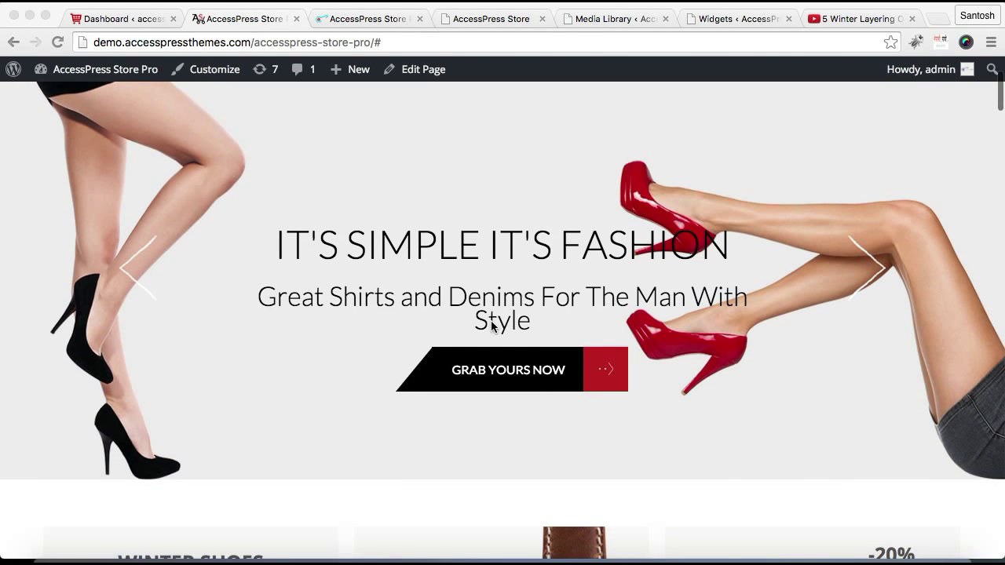
scroll(491, 323, up, 1)
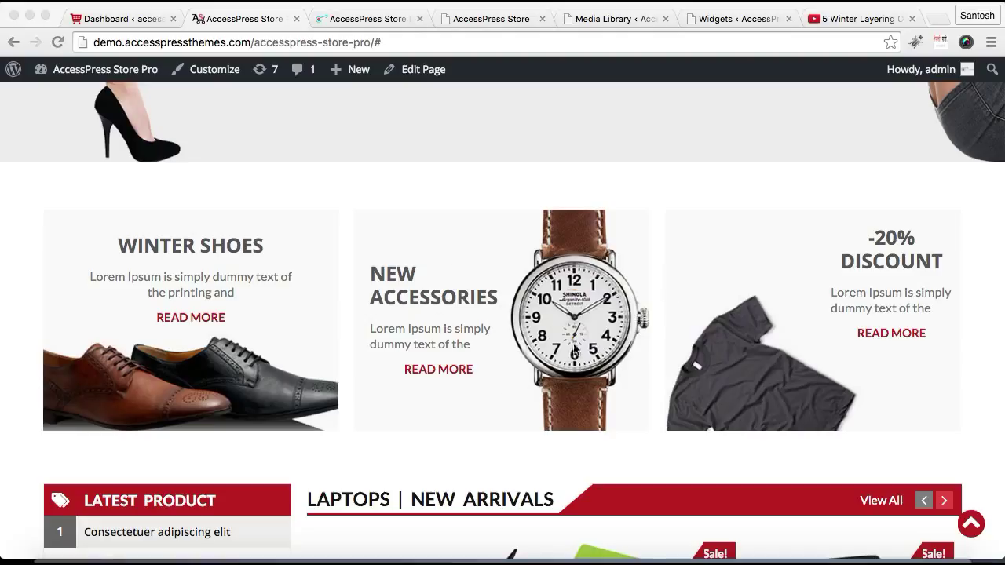
scroll(559, 322, down, 5)
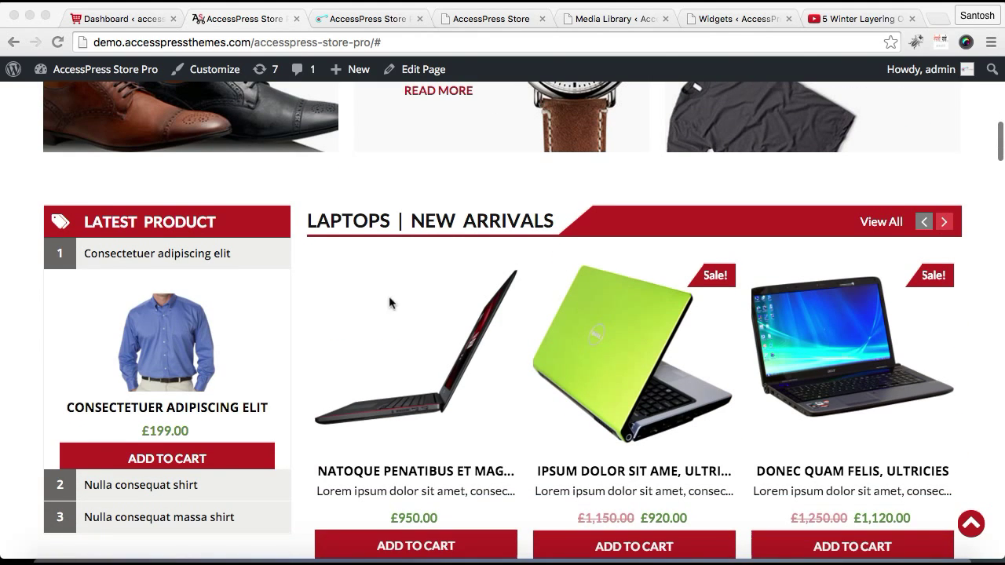
scroll(442, 314, up, 4)
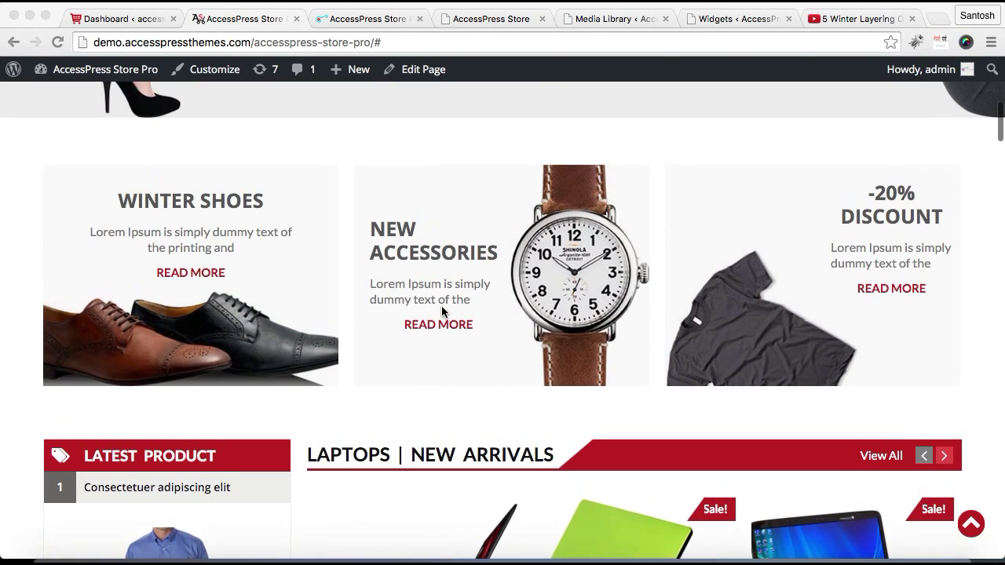
Switch to the local site's WordPress dashboard and open its Widgets page in a new tab
click(125, 19)
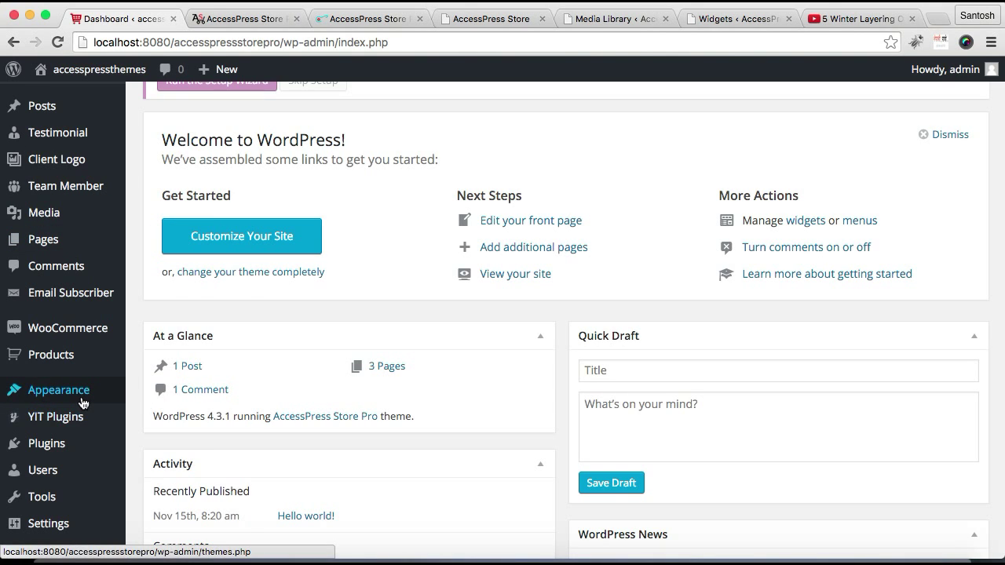
mouse_move(82, 402)
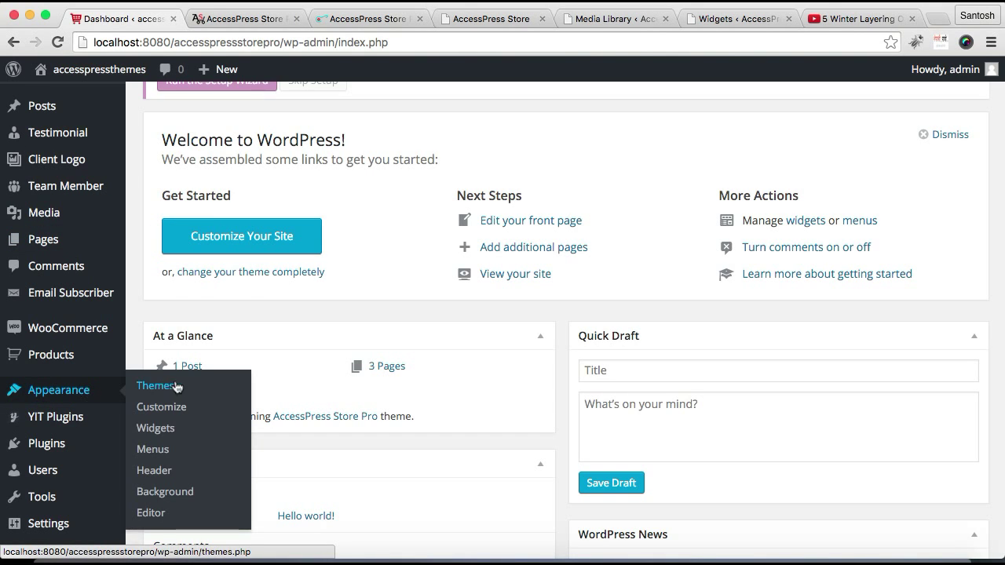
right_click(153, 435)
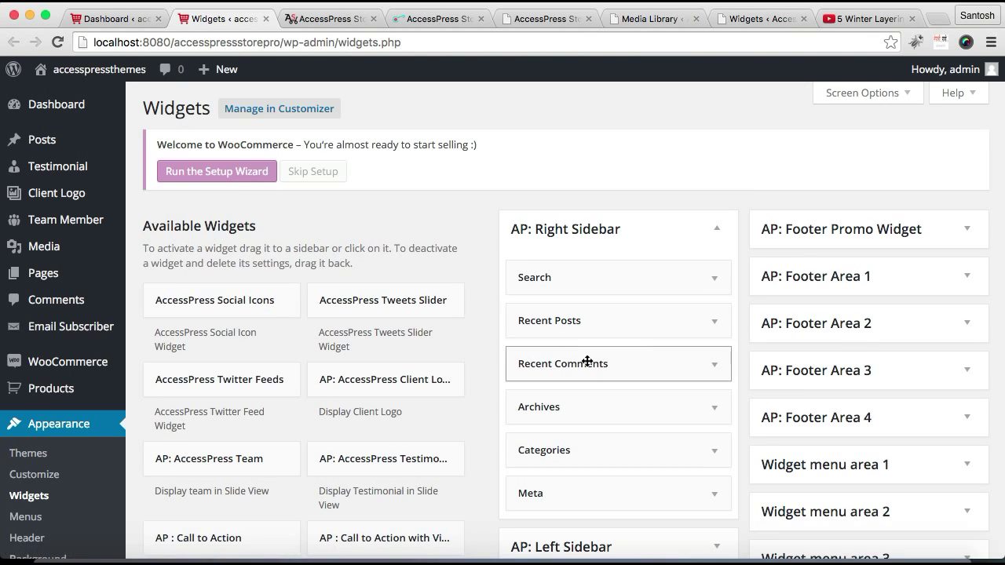
Add an AP : Promo Widget to the AP: Header Promo Widget area
scroll(791, 390, down, 5)
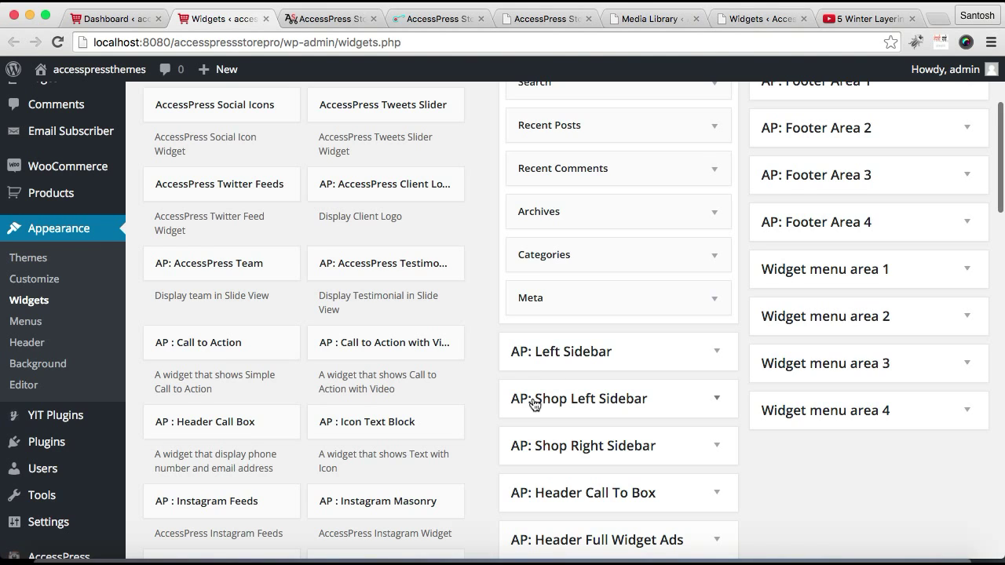
scroll(533, 404, down, 5)
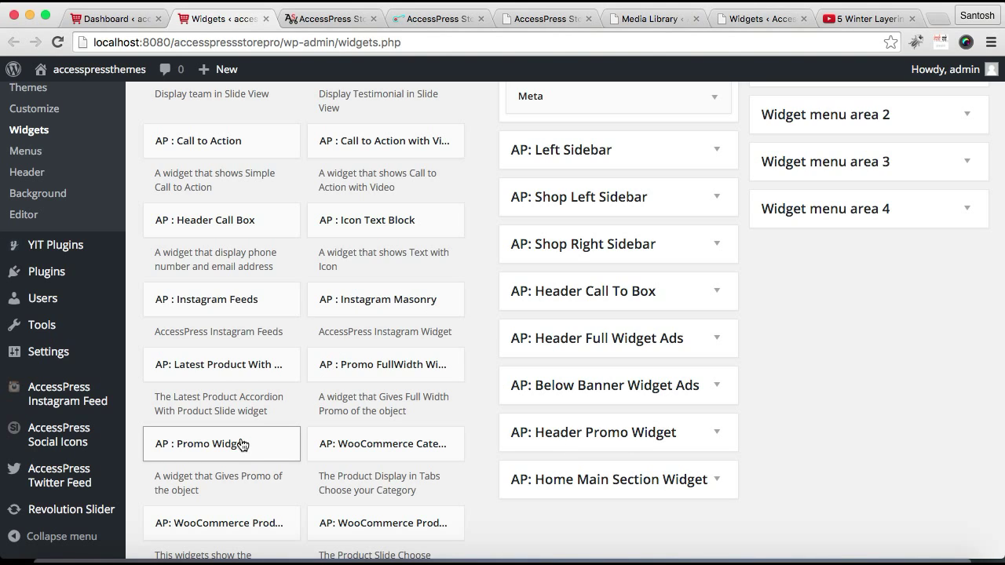
drag(242, 445, 636, 448)
scroll(702, 449, down, 4)
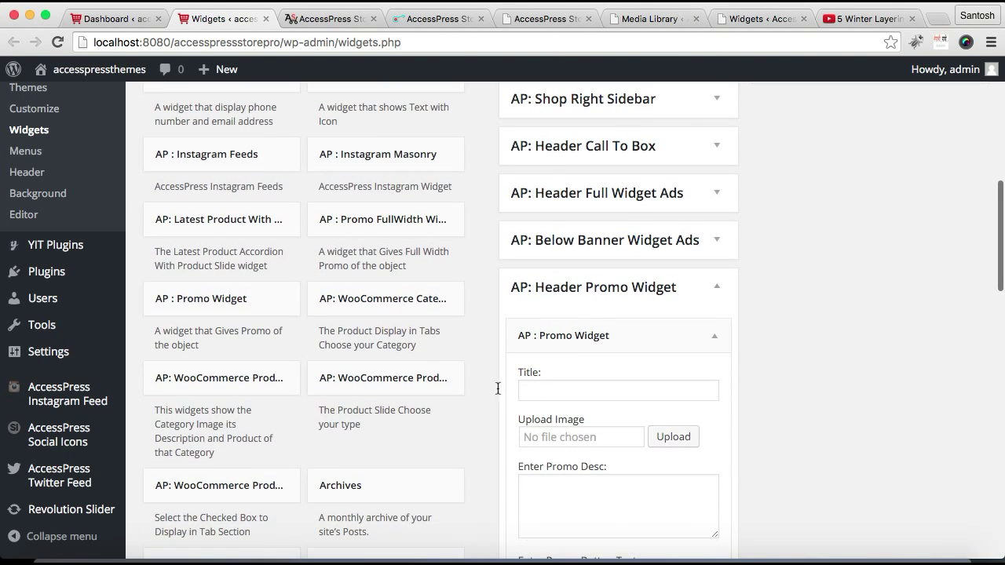
Add a second AP : Promo Widget, choosing AP: Header Promo Widget as its destination area
click(241, 312)
click(267, 407)
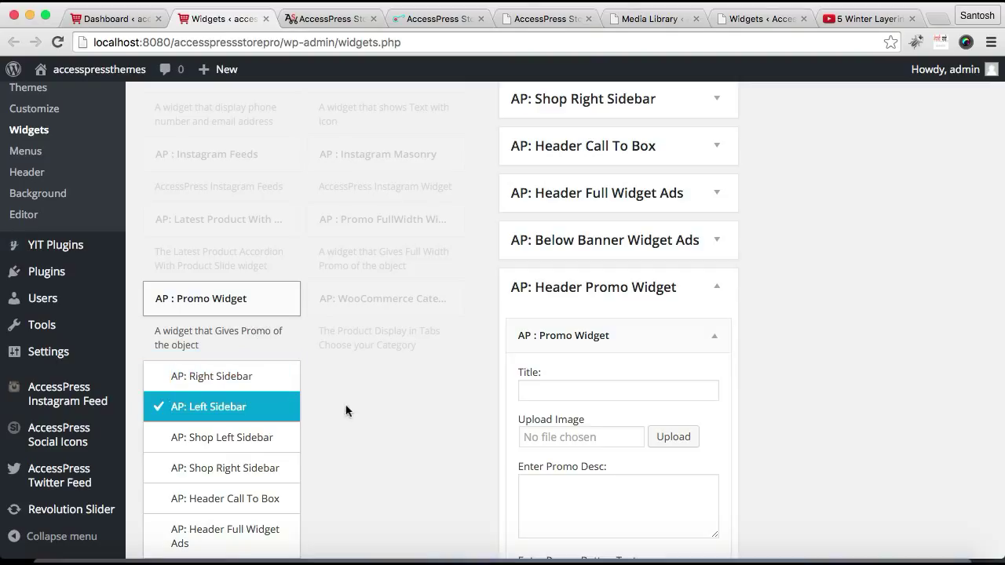
scroll(249, 440, down, 2)
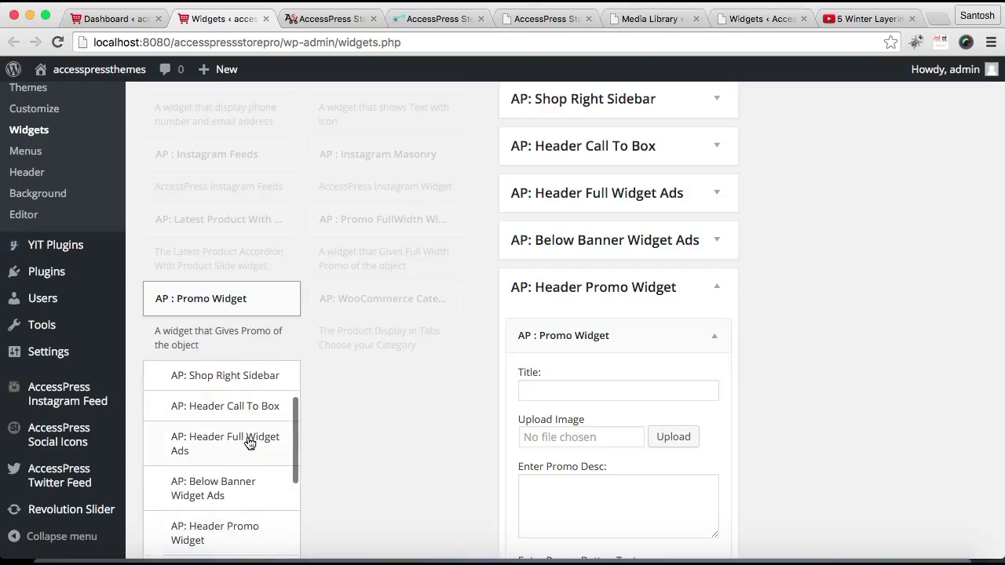
scroll(243, 493, down, 2)
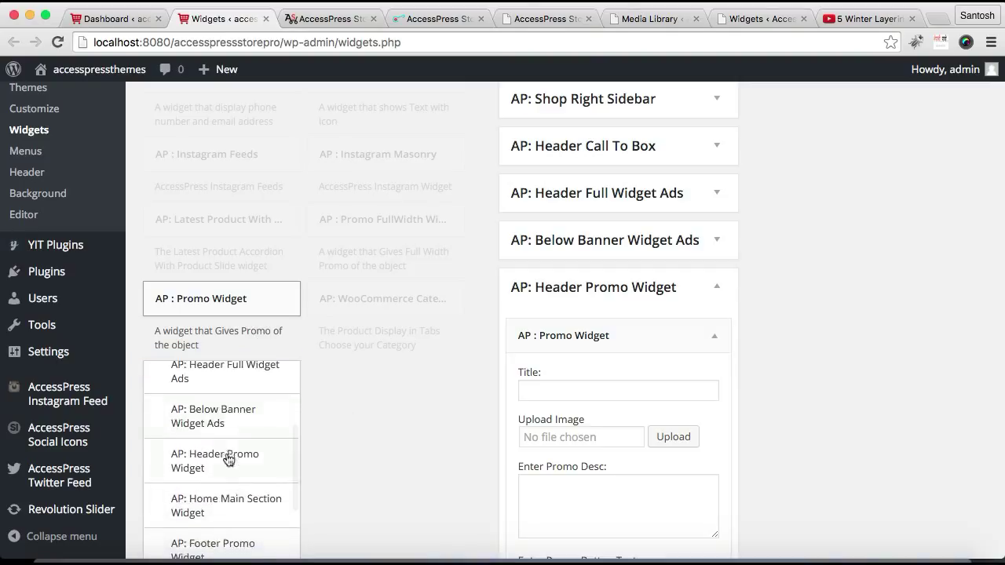
click(228, 471)
scroll(340, 480, down, 5)
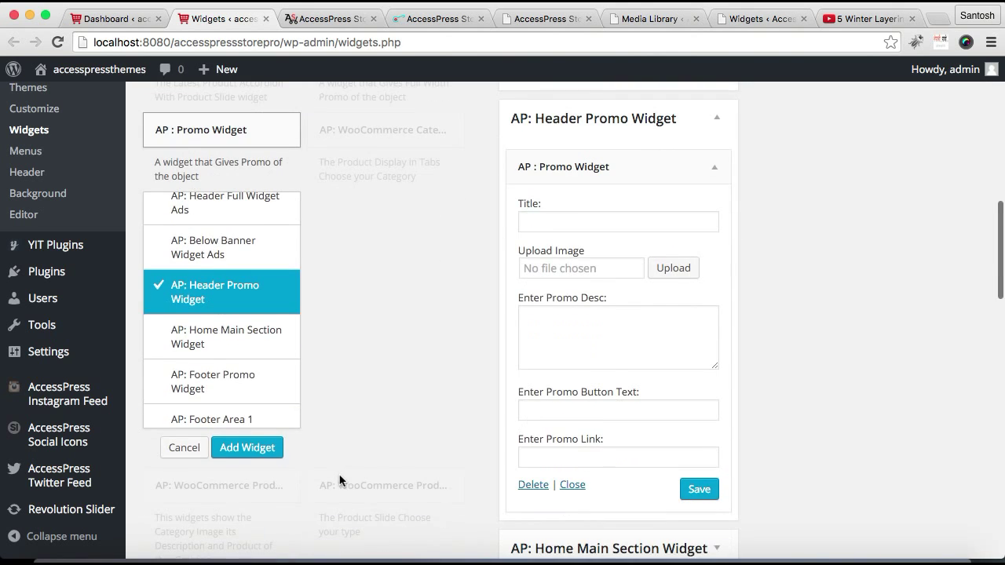
click(224, 455)
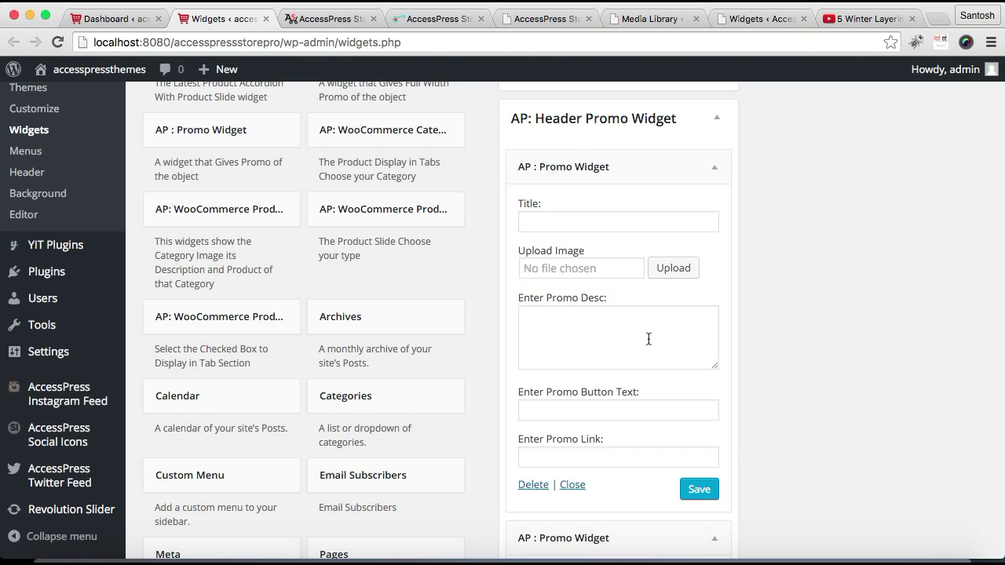
Place a third AP : Promo Widget in the AP: Header Promo Widget area
drag(246, 139, 643, 195)
scroll(737, 275, down, 3)
scroll(737, 275, up, 2)
scroll(737, 276, up, 1)
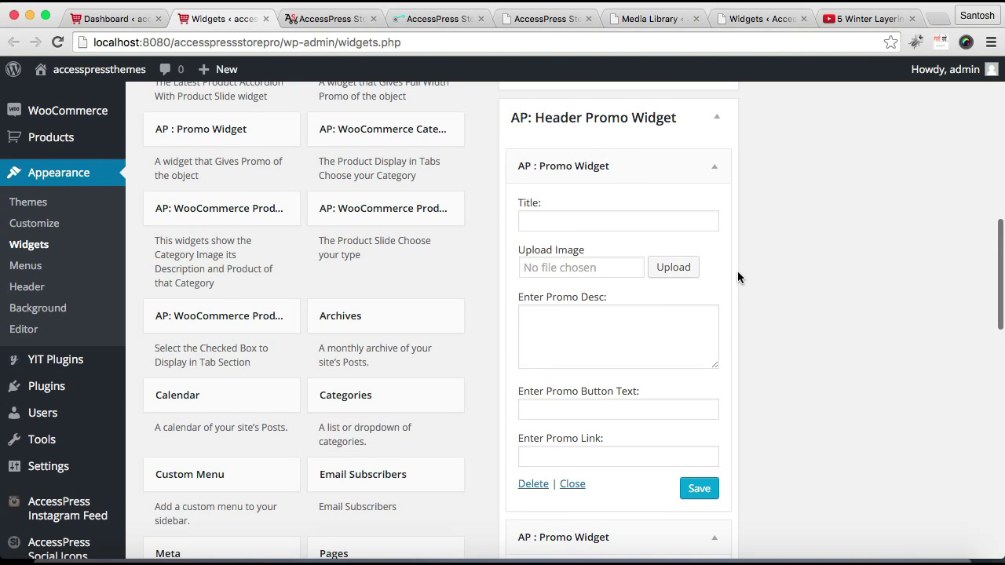
Title the first promo widget "Shoes" and give it the Shoes.jpg image from the media library
click(603, 221)
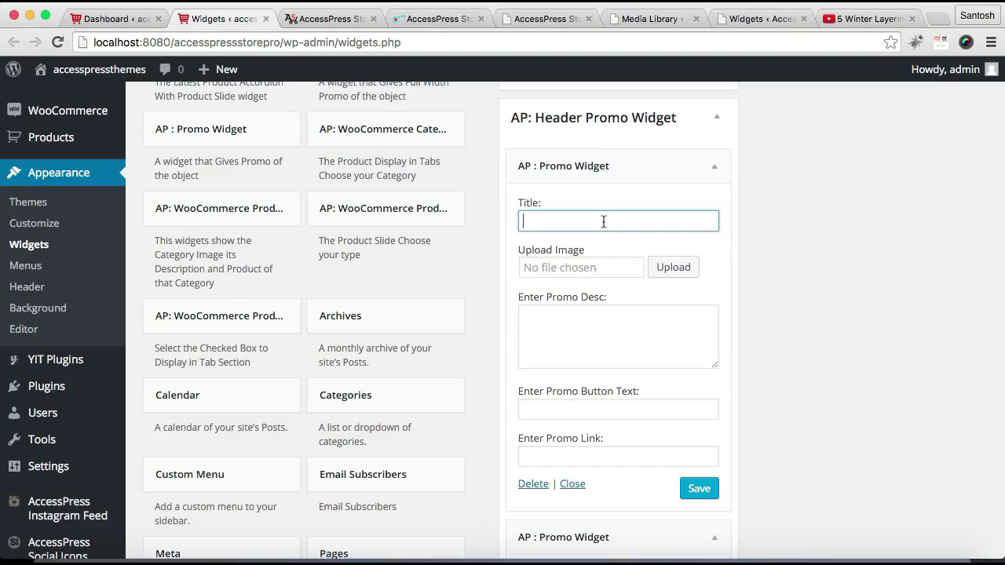
text(Shoes)
click(685, 270)
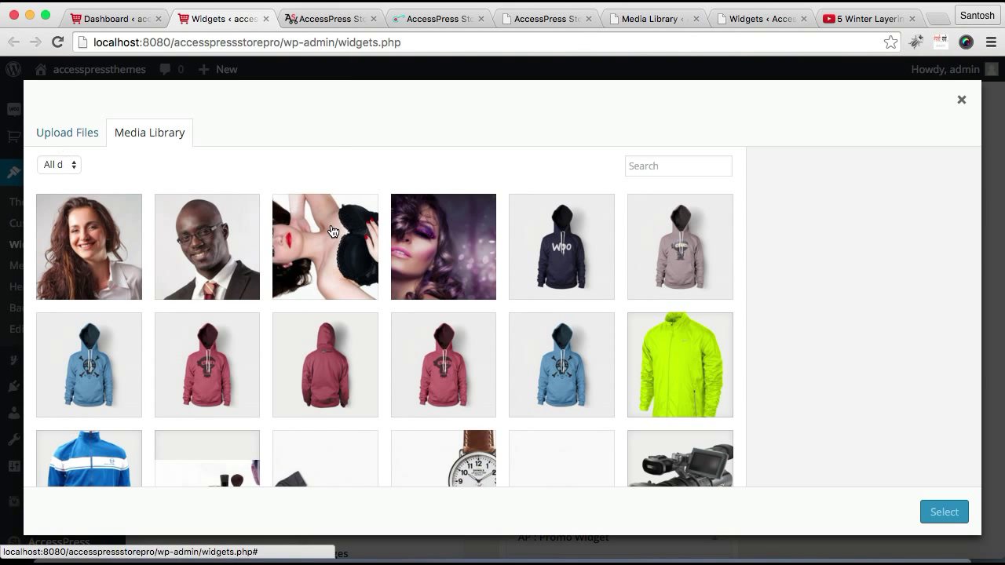
scroll(527, 314, down, 3)
click(553, 309)
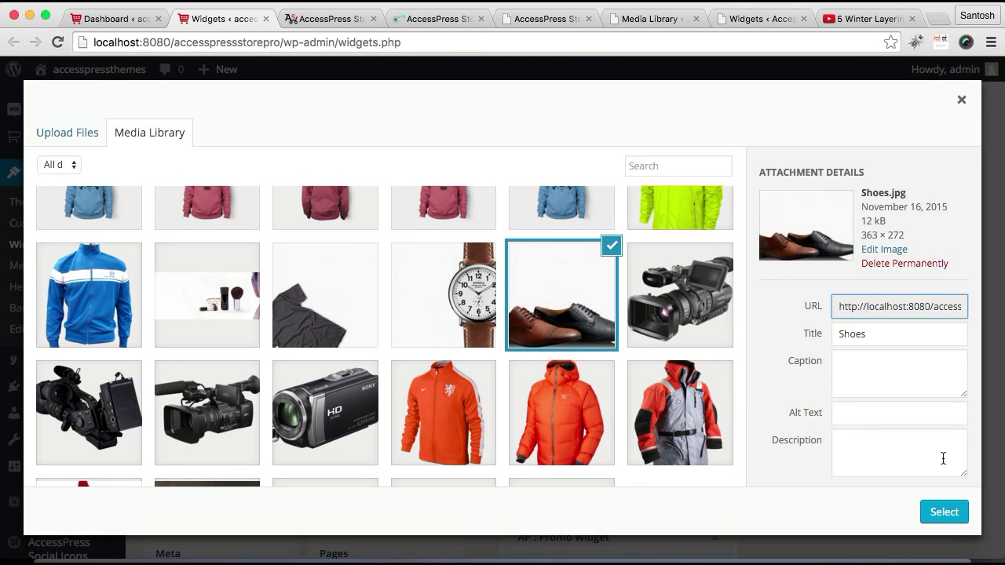
click(944, 512)
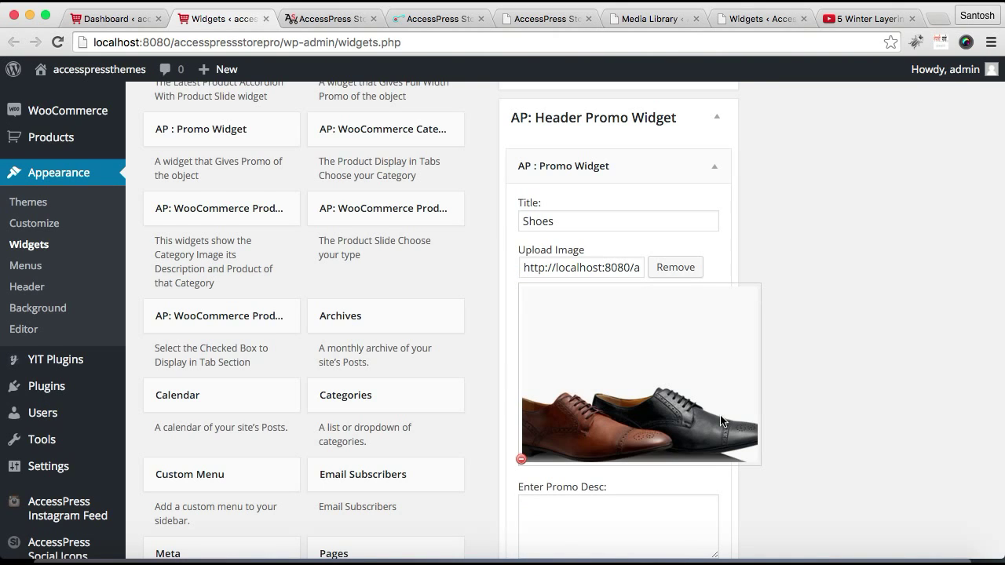
Enter "Description" as the first promo widget's description and "Read More" as its button text
scroll(783, 438, down, 5)
click(641, 335)
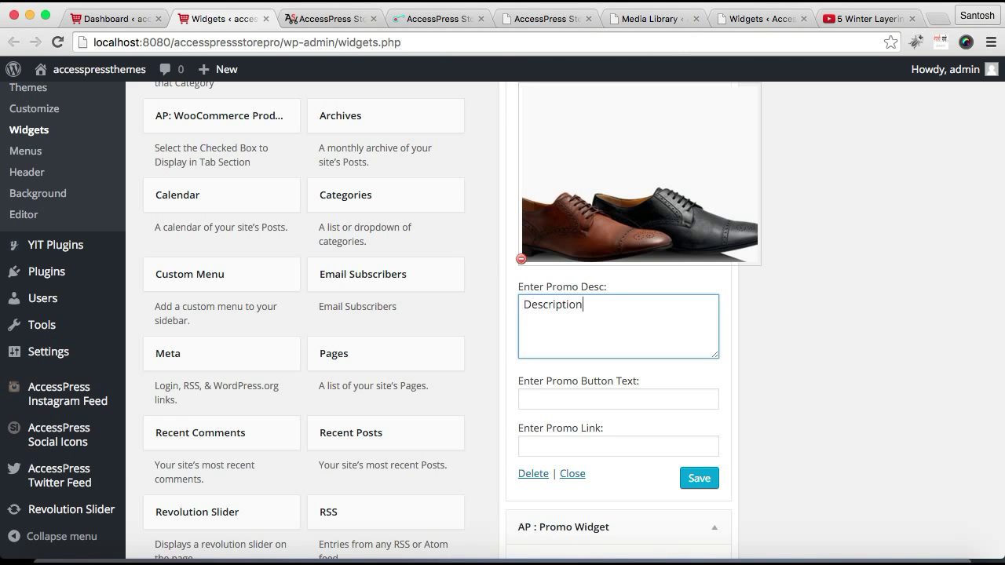
scroll(692, 375, down, 2)
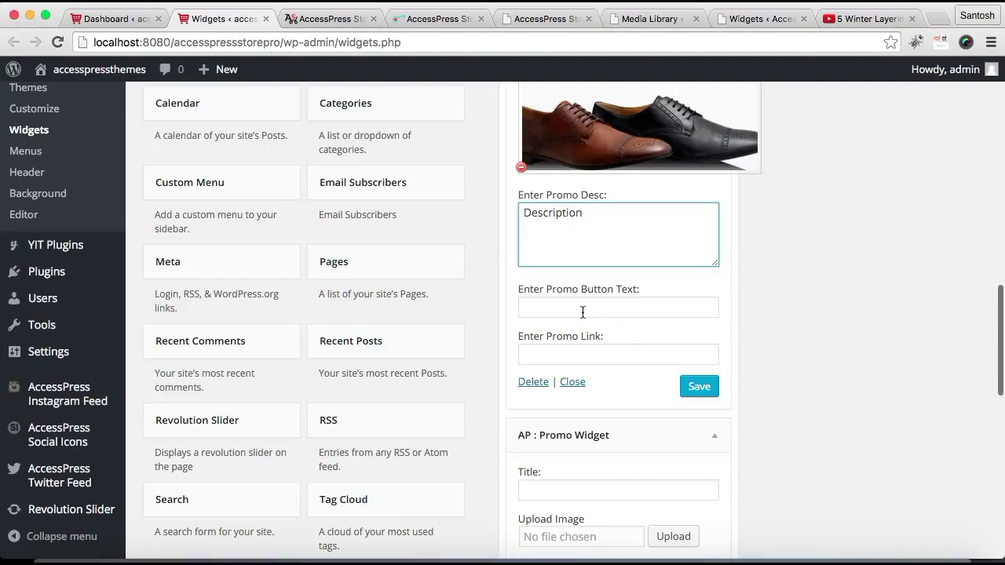
click(582, 312)
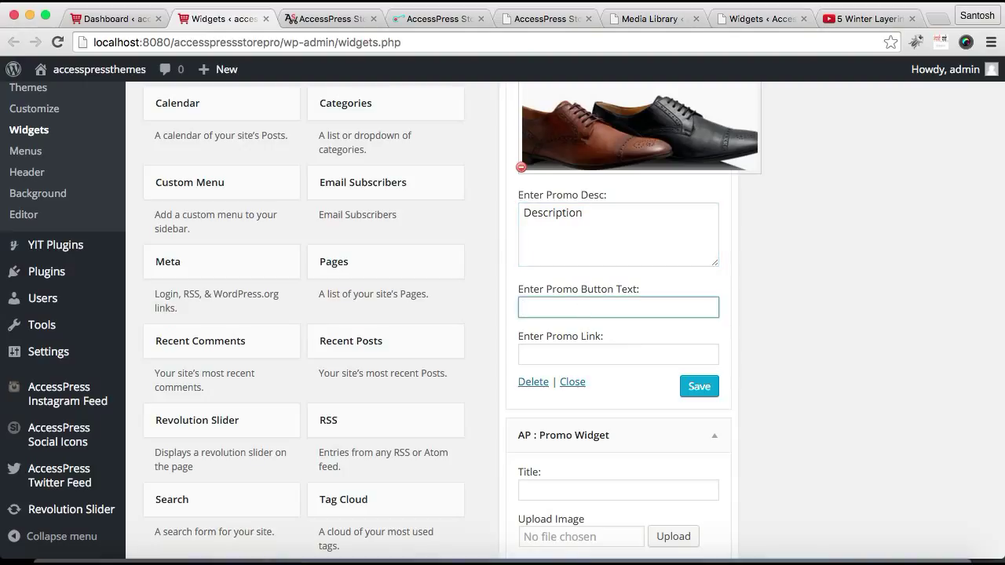
text(Read More)
Set the first widget's promo link to the copied demo store URL, demo.accesspressthemes.com/accesspress-store-pro/#, then save and collapse the widget
click(606, 361)
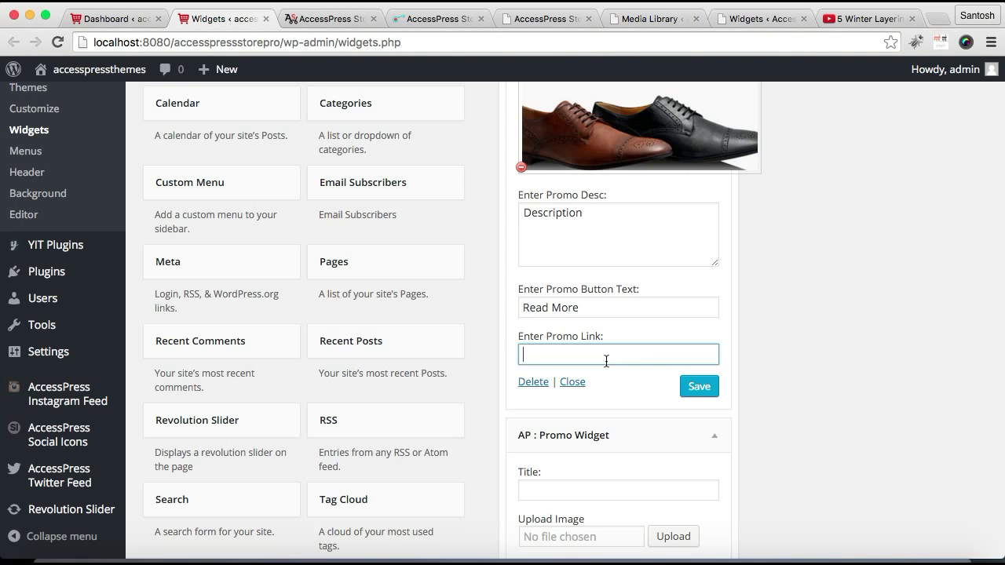
click(347, 24)
click(343, 42)
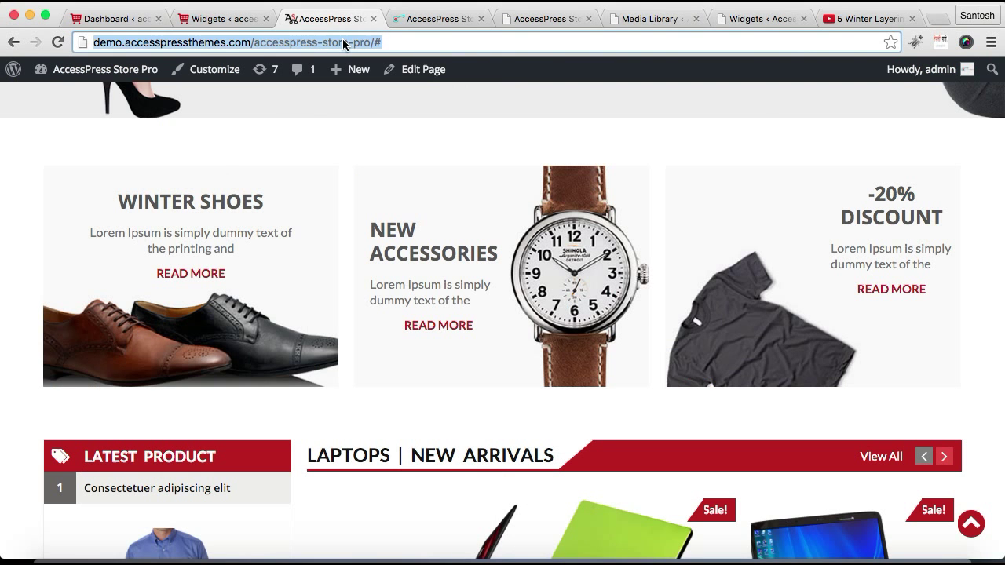
click(200, 18)
key(super+v)
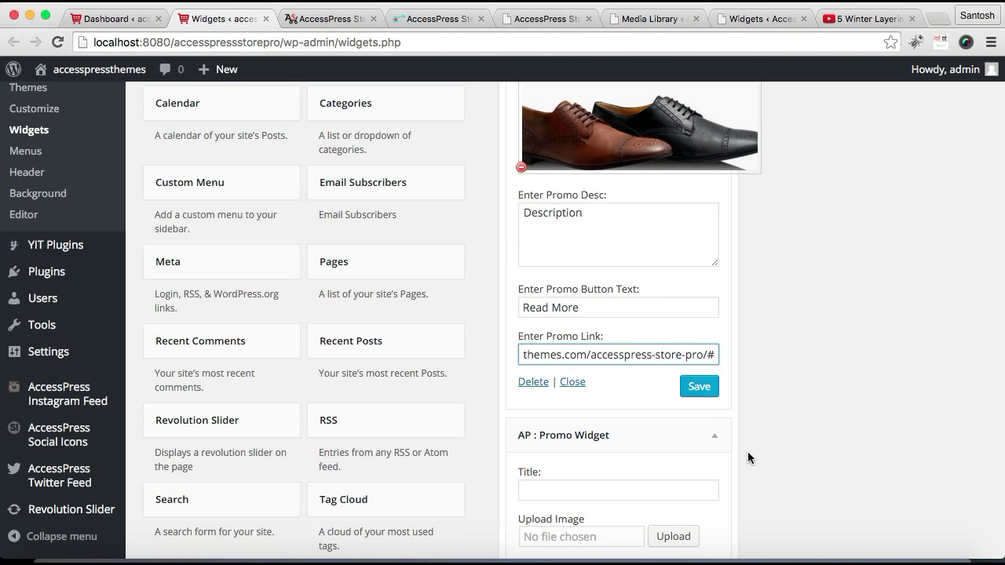
click(701, 390)
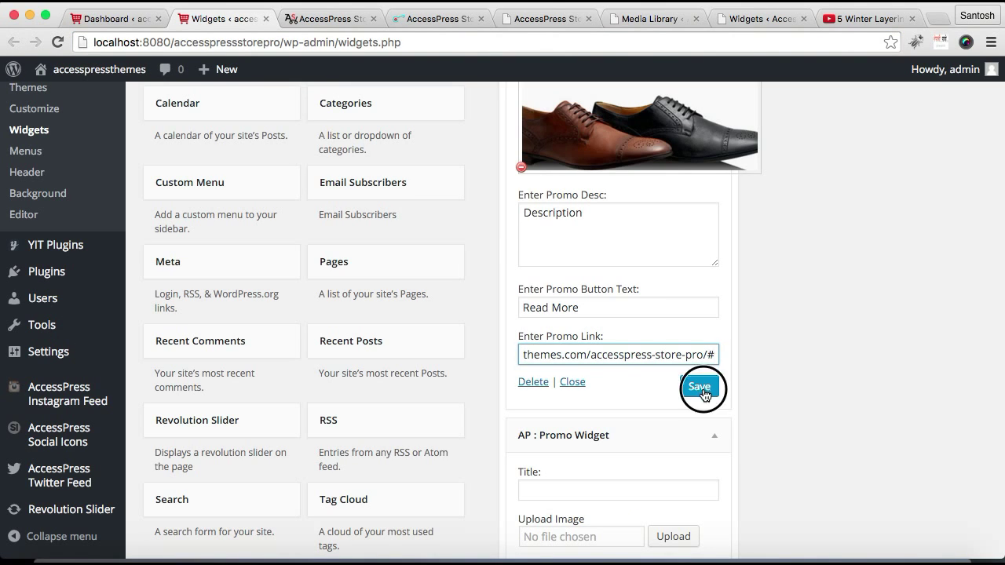
click(572, 382)
Title the second promo widget "Winter" and give it the watch.jpg image from the media library
scroll(696, 358, up, 3)
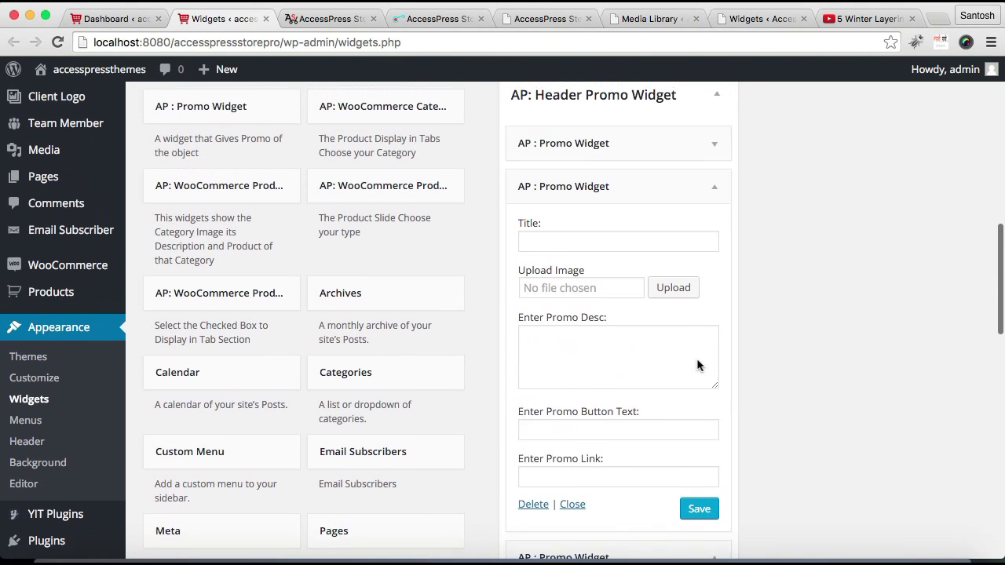
scroll(697, 361, up, 1)
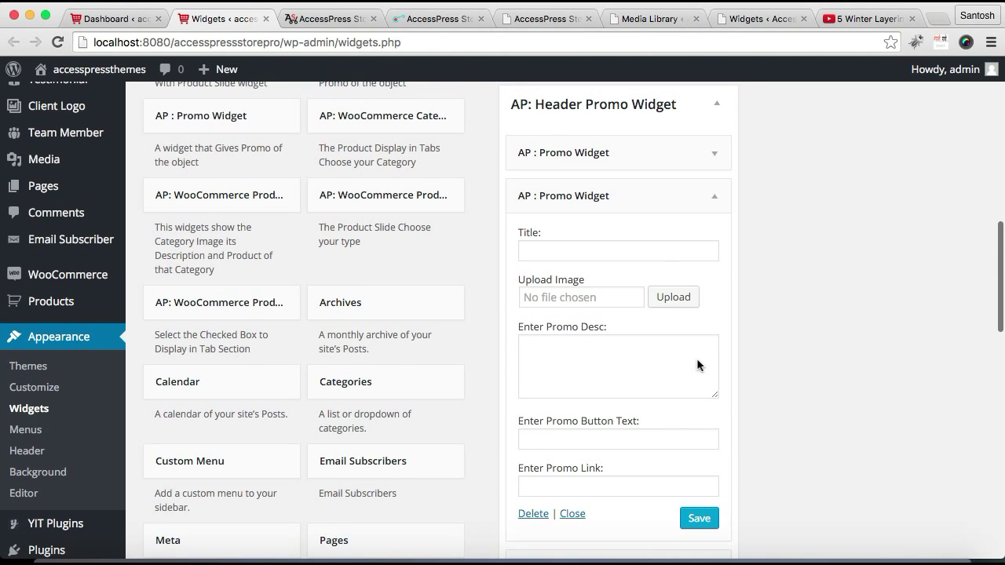
click(557, 252)
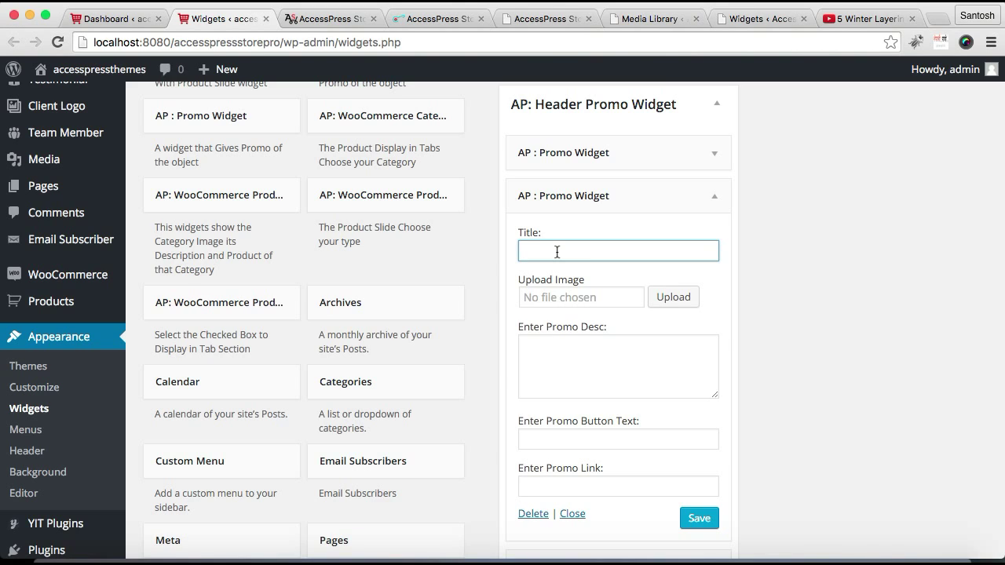
text(Winter)
click(662, 305)
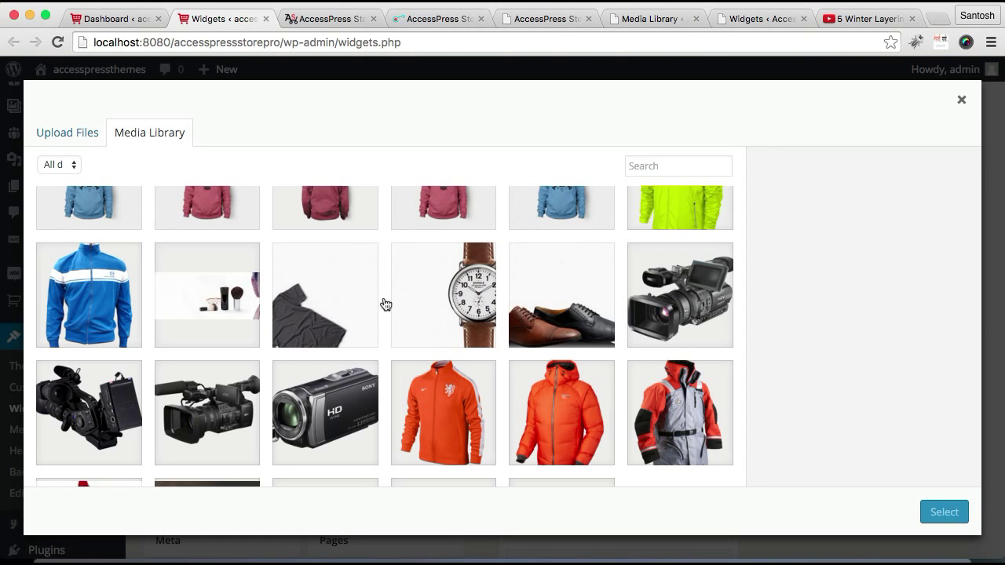
scroll(533, 311, down, 2)
scroll(532, 311, up, 2)
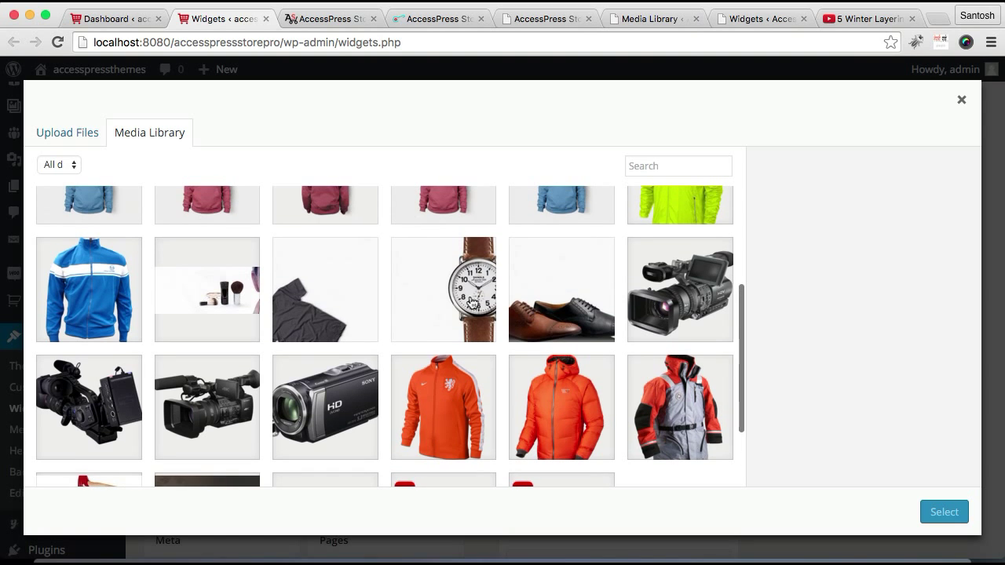
click(453, 305)
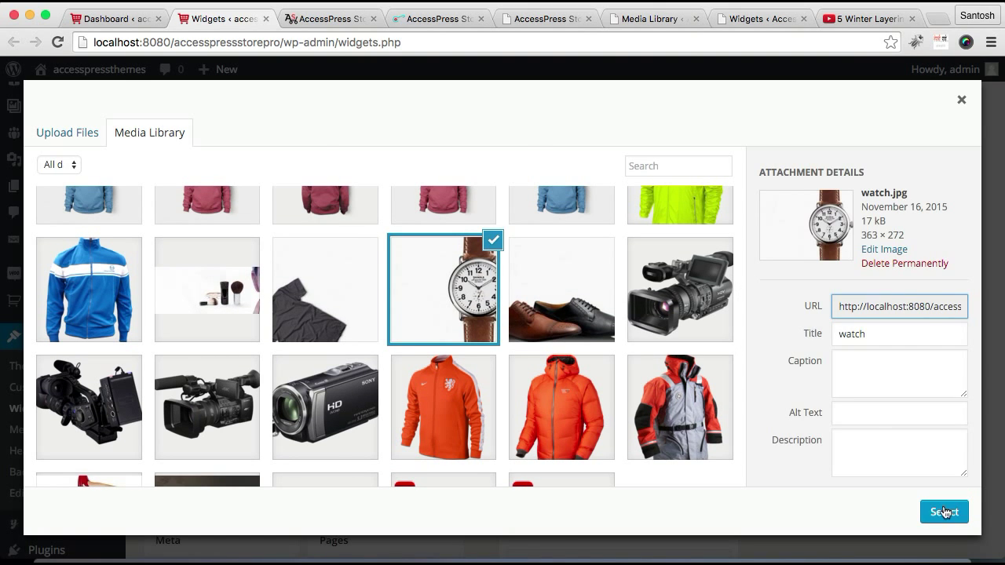
click(940, 510)
Enter "Description" as the second promo widget's description
scroll(594, 374, down, 5)
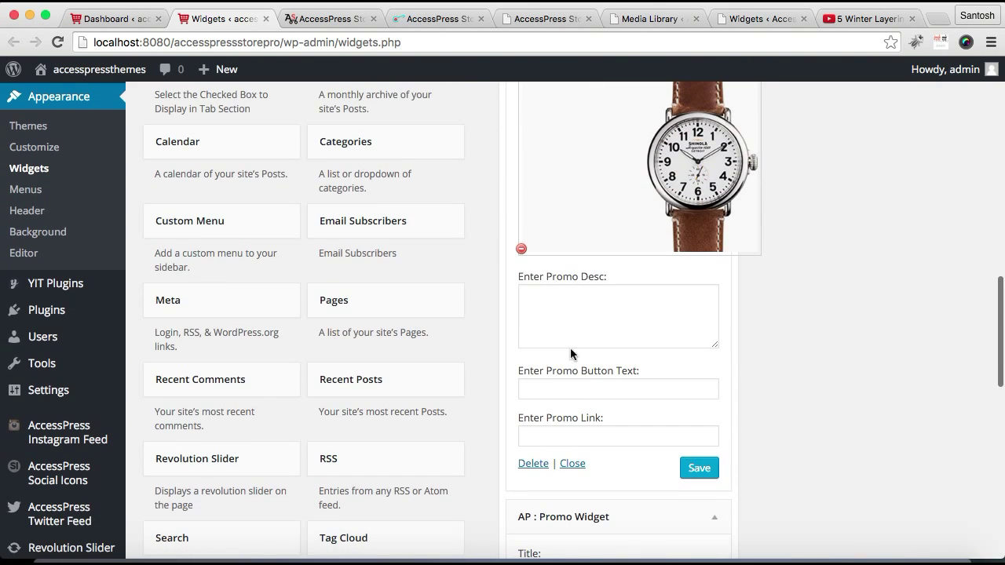
click(590, 331)
text(Description)
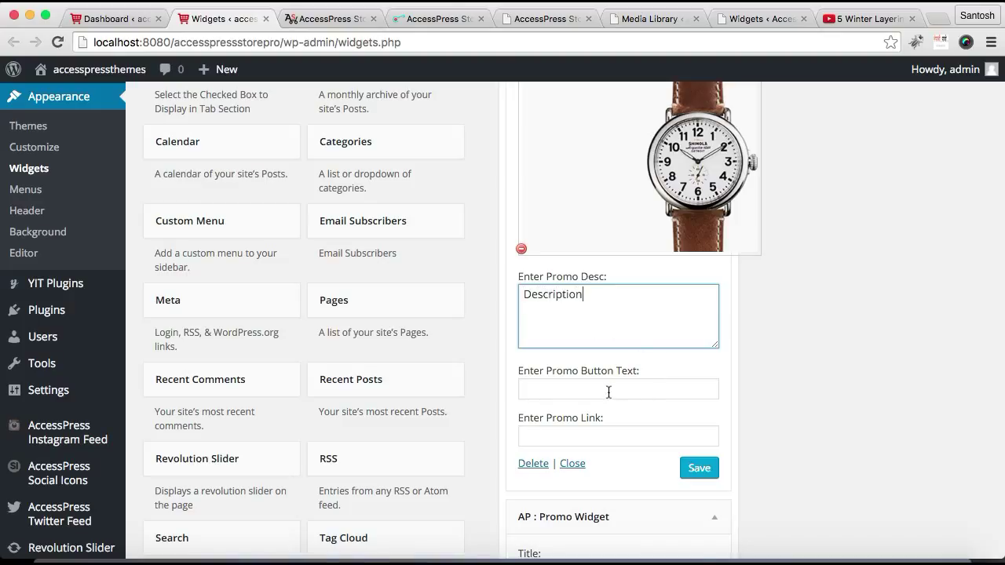
Set the second promo widget's button text to "Read More", then save and collapse the widget
click(608, 392)
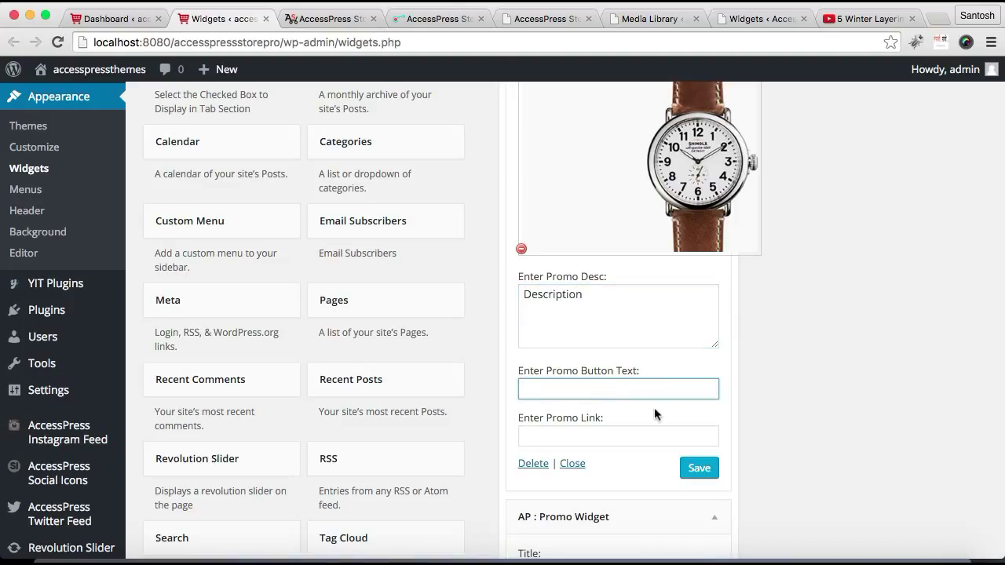
scroll(654, 408, down, 2)
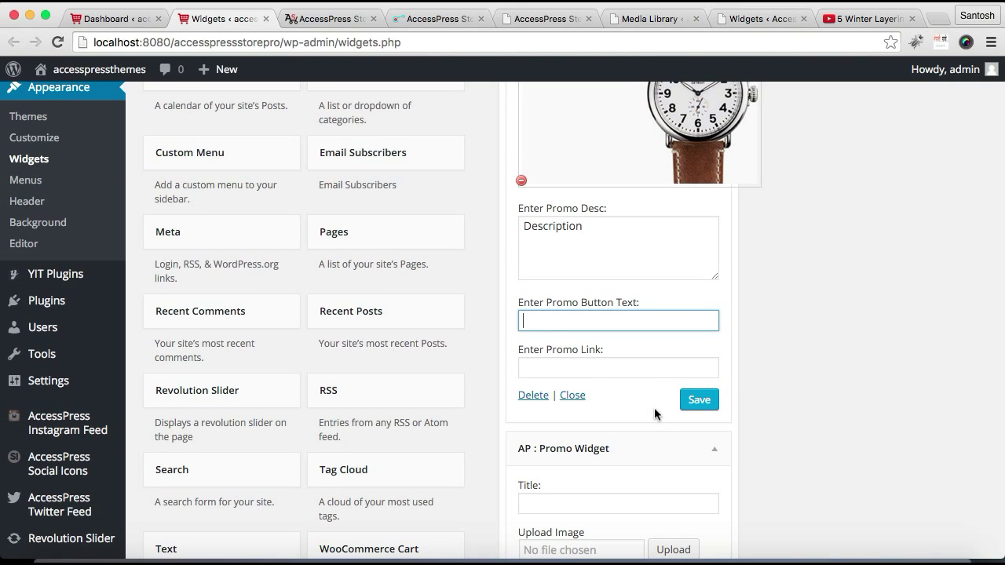
text(Read More)
click(694, 402)
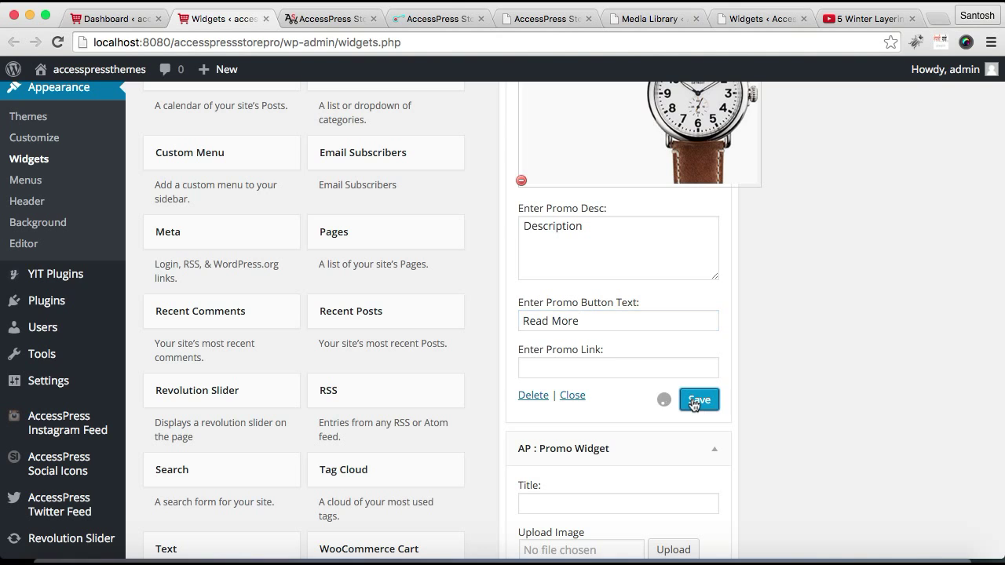
click(572, 396)
Give the third promo widget the dark T-shirt image from the media library and the title "Shirt"
scroll(614, 301, up, 5)
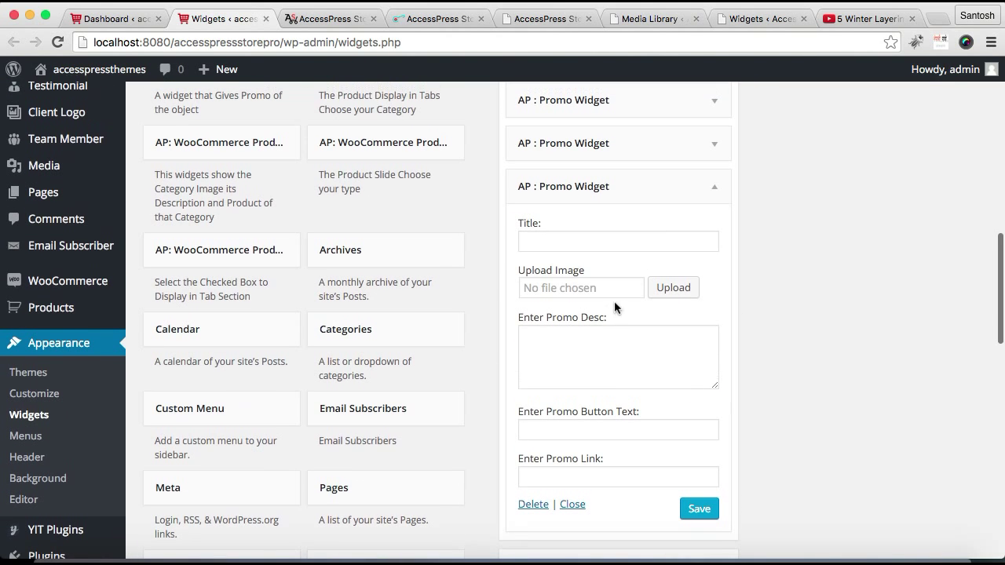
click(605, 236)
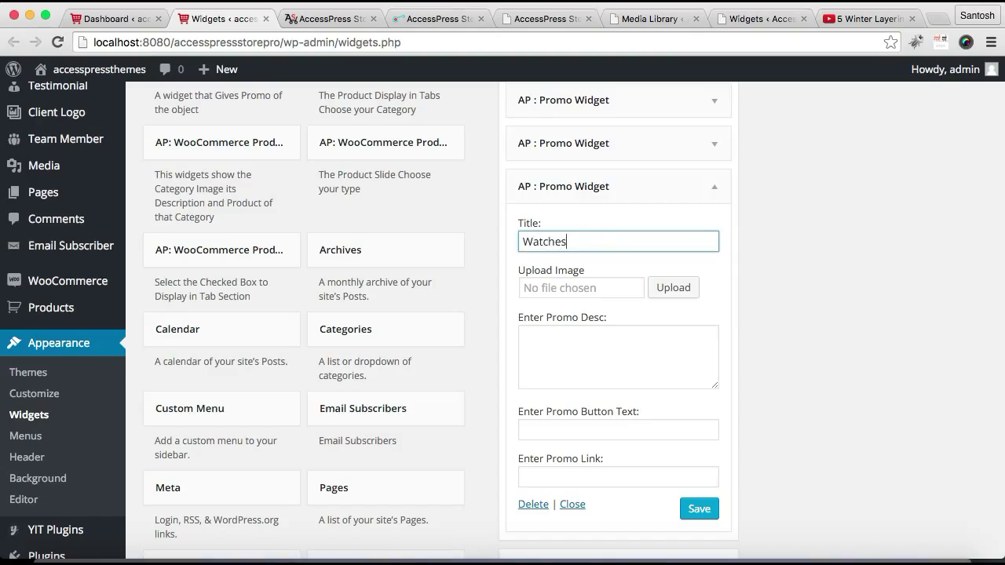
click(668, 289)
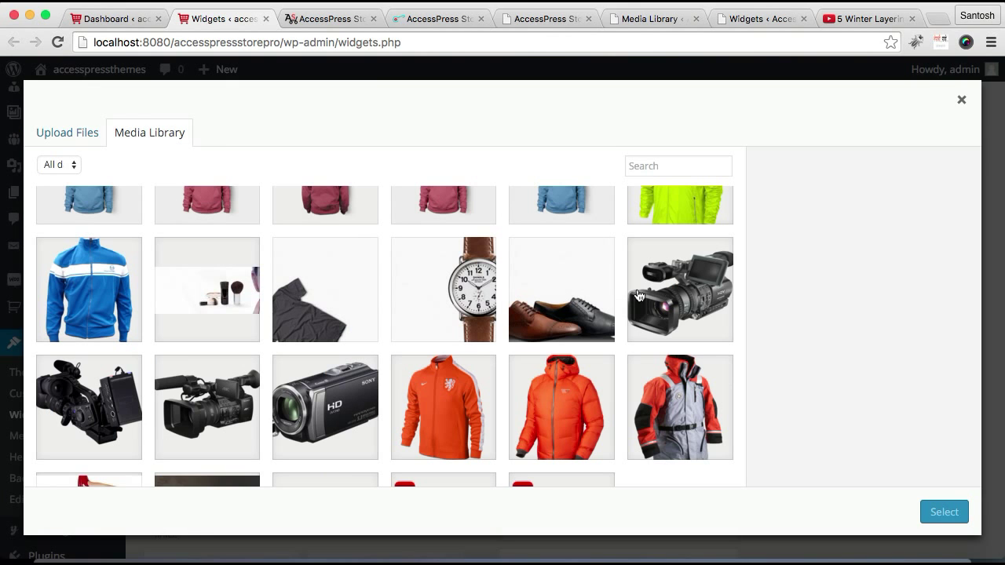
click(313, 295)
click(934, 512)
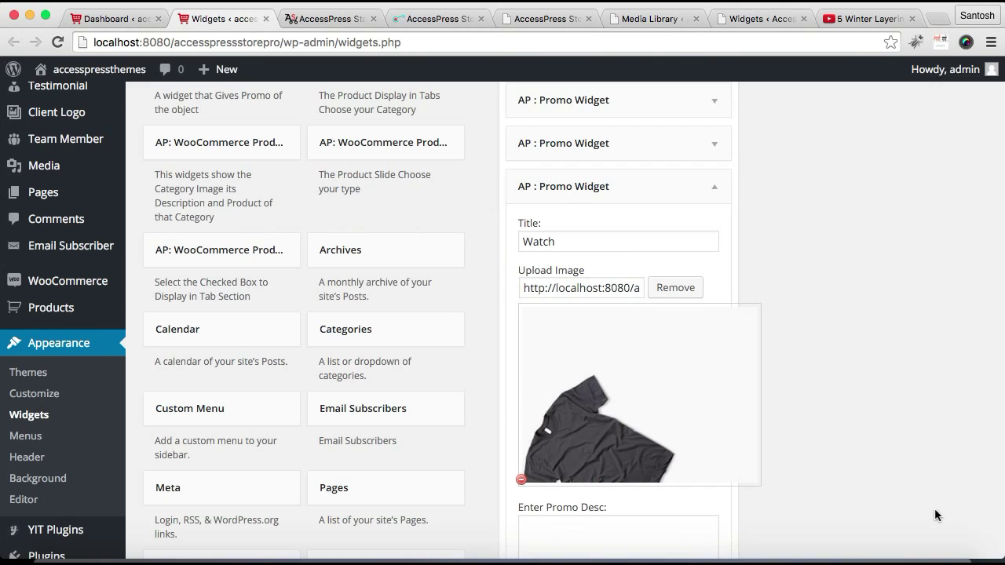
click(576, 239)
double_click(576, 239)
text(Shirt)
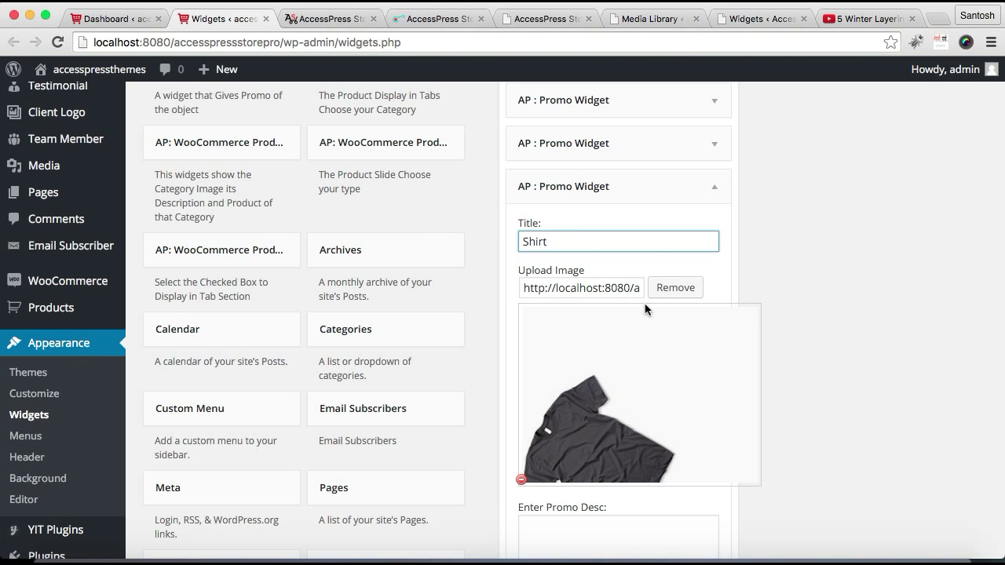
Enter "Description" as the third promo widget's description and "Check out" as its button text, then save and collapse it
scroll(646, 306, down, 5)
click(642, 227)
text(Description)
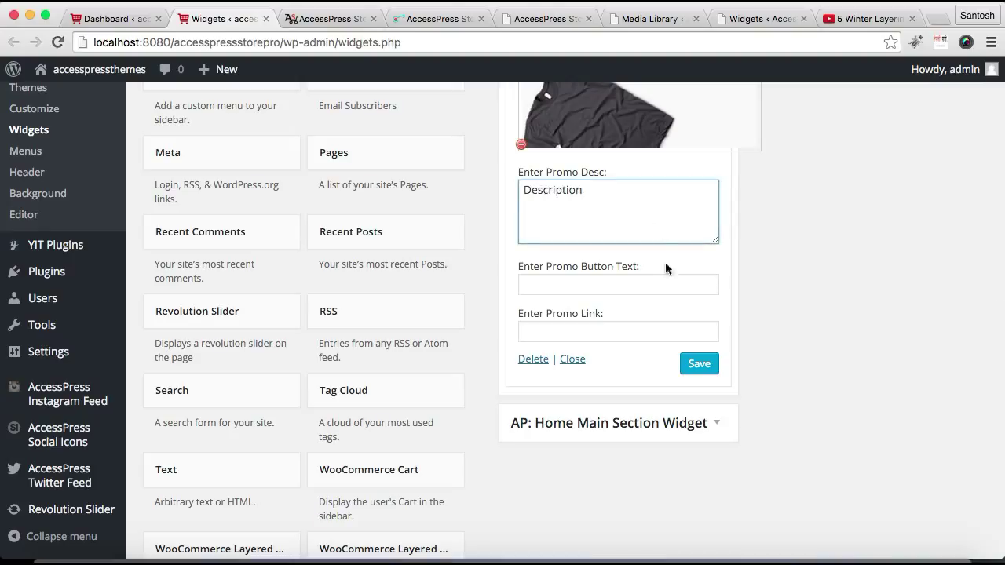
click(636, 293)
text(Check)
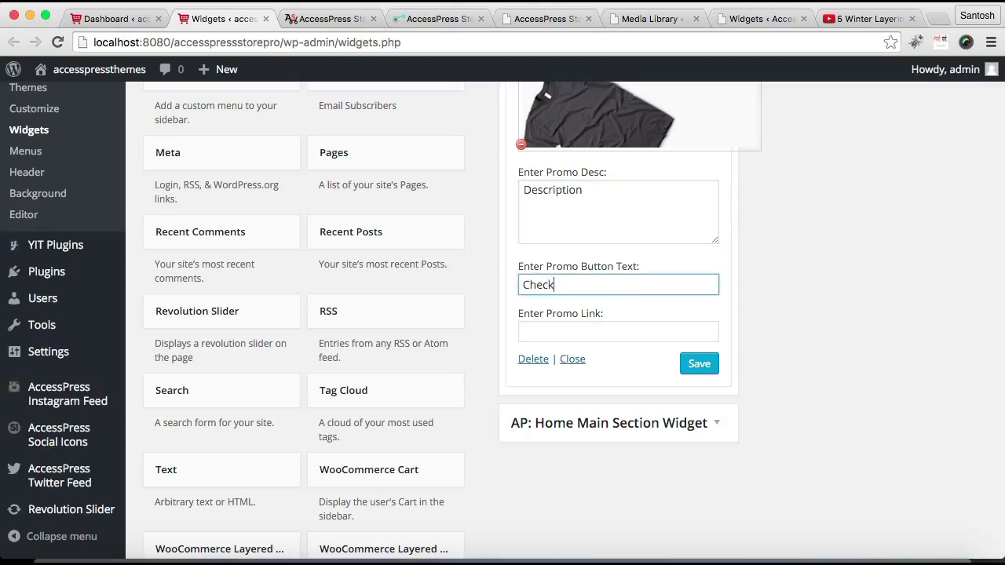
text( out)
click(704, 365)
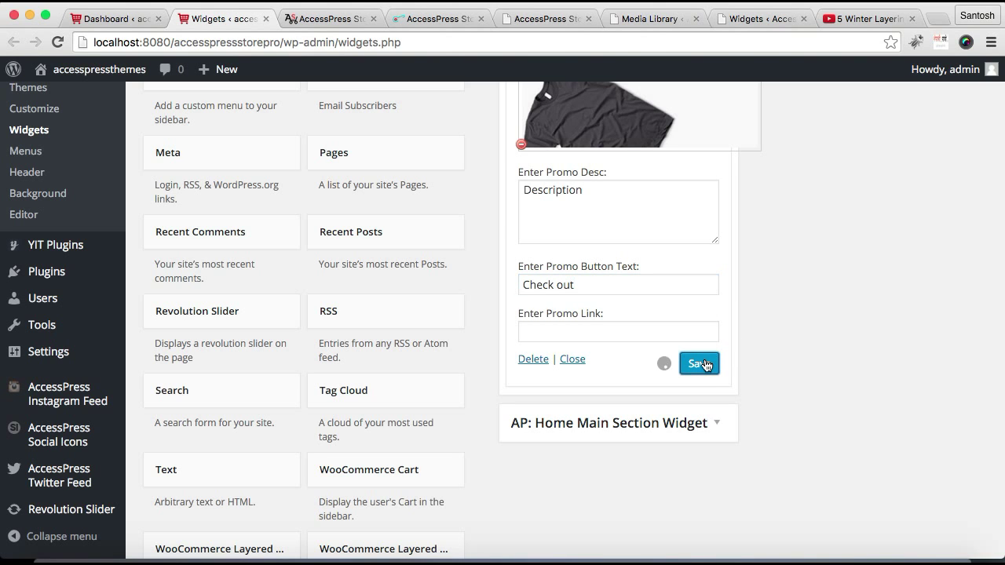
click(572, 359)
Open the local store's front page in a new tab and examine its promo blocks below the slider
scroll(633, 176, up, 5)
scroll(634, 176, up, 3)
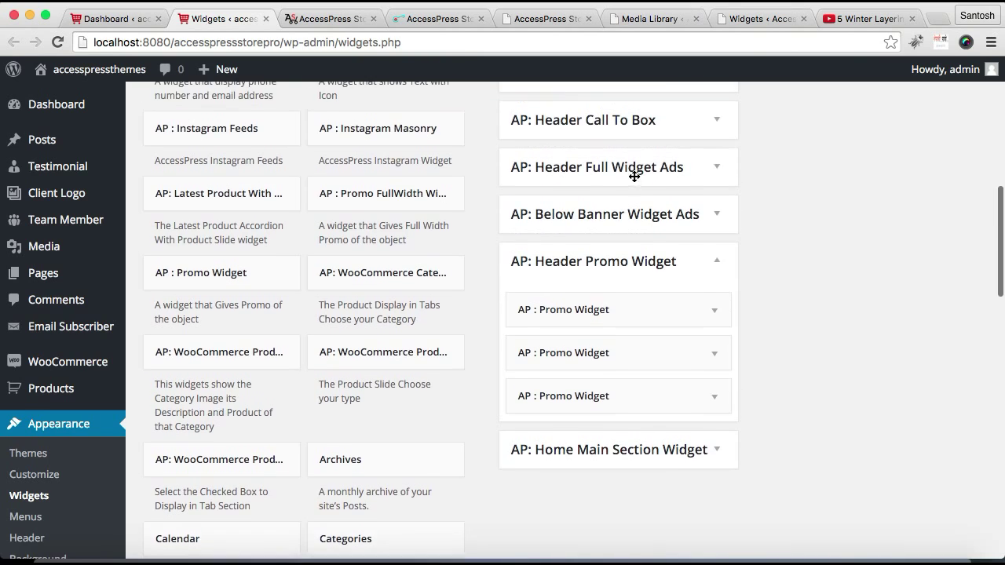
scroll(637, 183, down, 1)
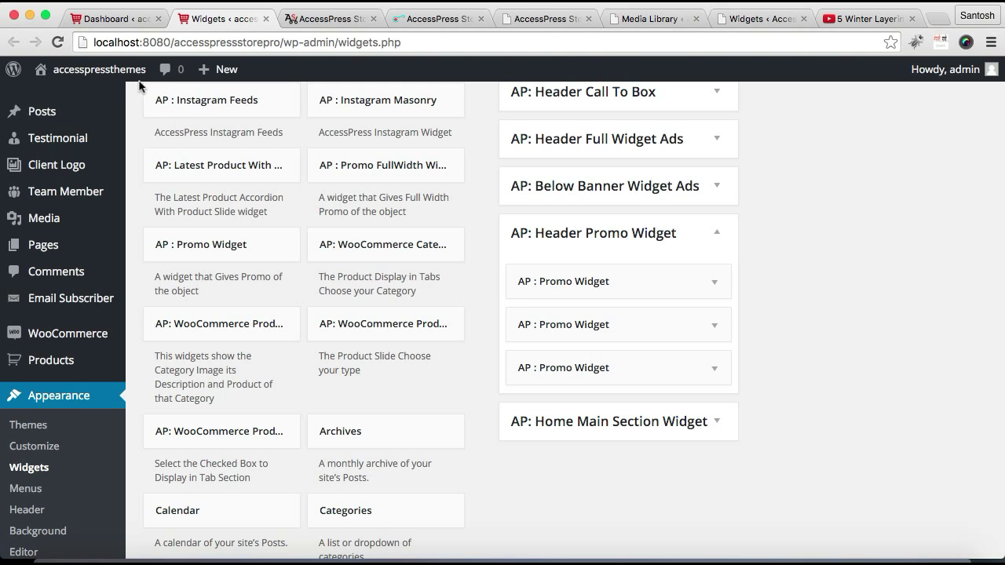
mouse_move(89, 77)
right_click(59, 96)
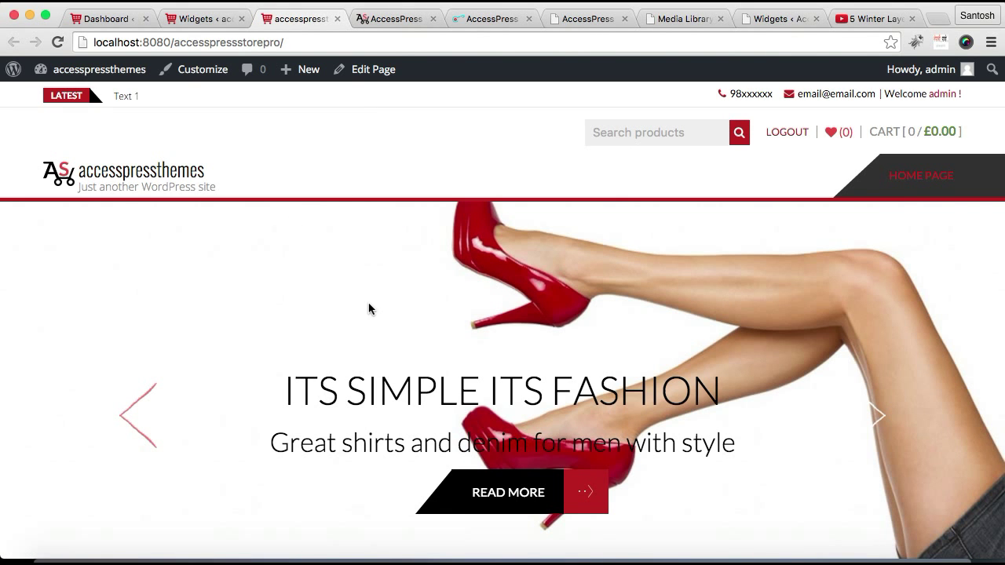
scroll(369, 309, down, 6)
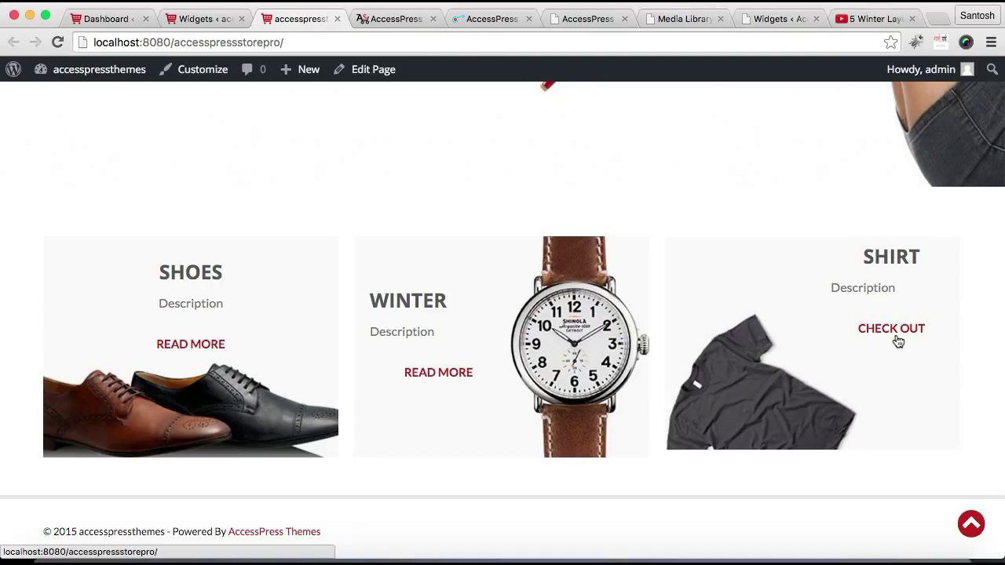
Compare the local promo blocks with the demo store's and examine the demo's section directly below them
click(385, 19)
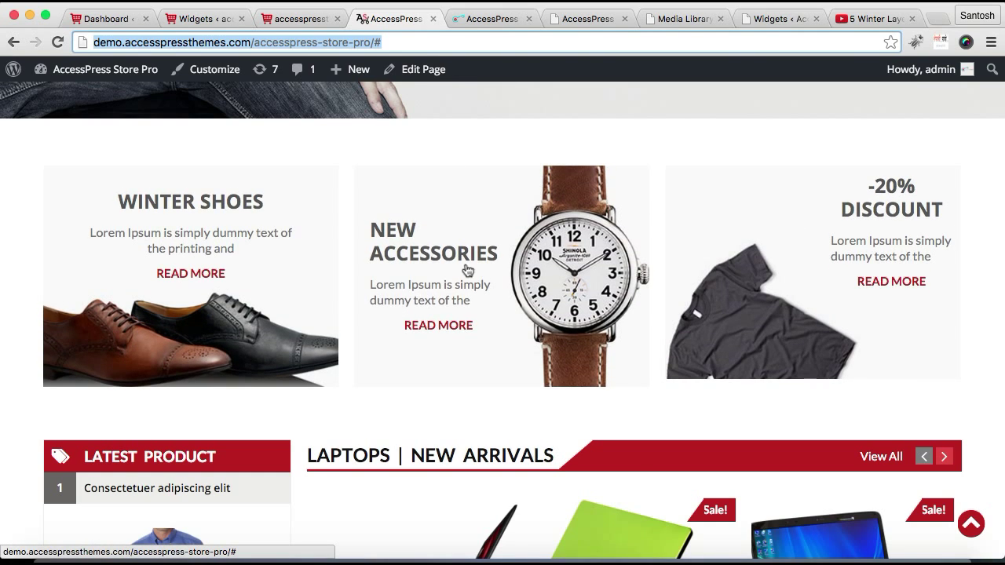
click(307, 22)
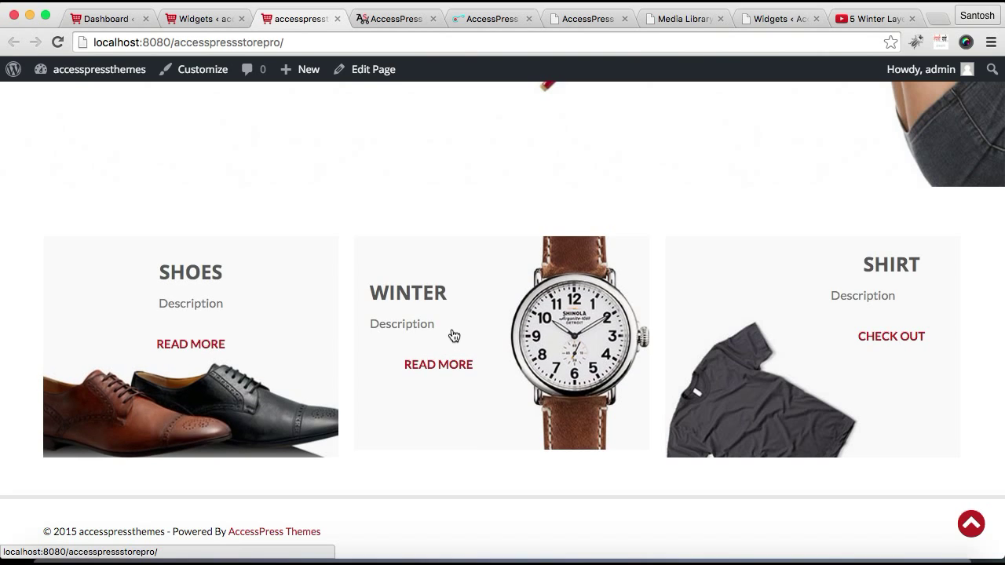
click(394, 19)
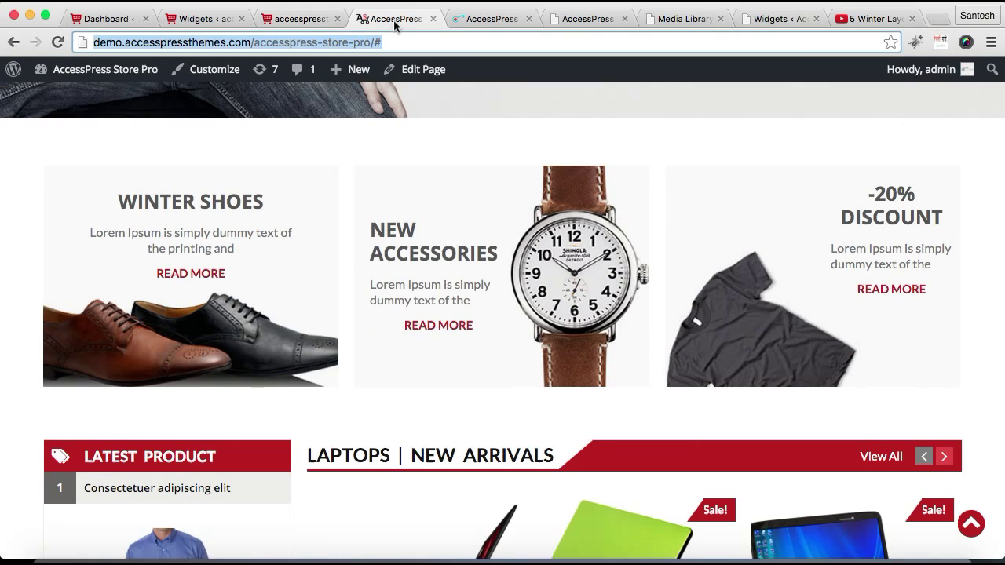
scroll(531, 417, down, 3)
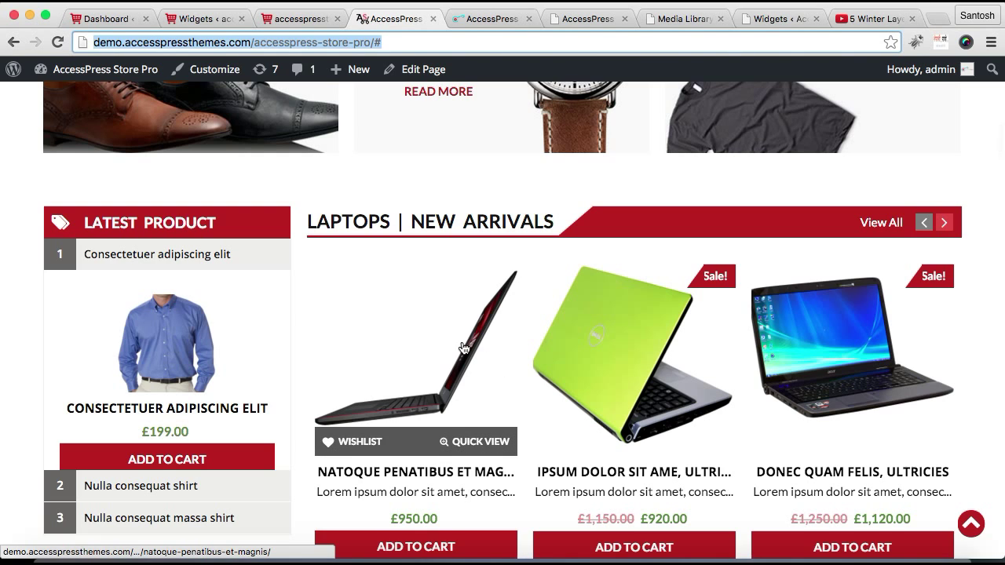
Return to the Widgets page, collapse AP: Header Promo Widget, and add the Latest Product accordion widget to AP: Home Main Section Widget
click(93, 18)
click(189, 18)
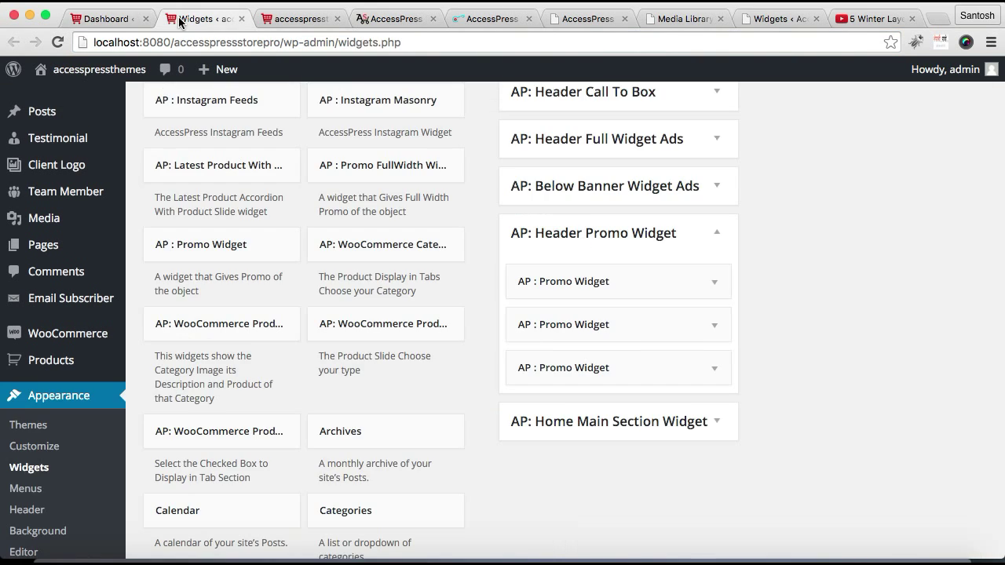
click(719, 236)
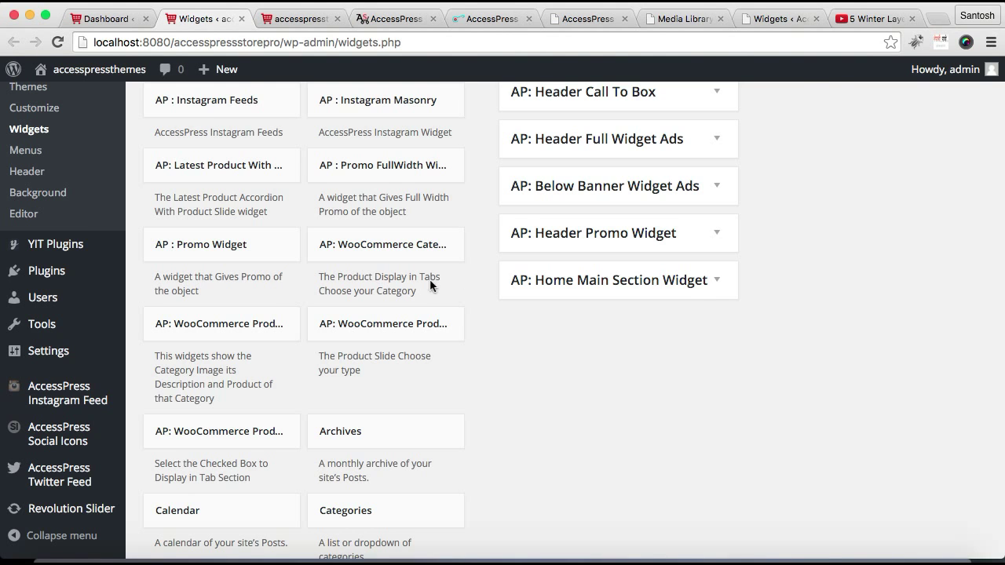
scroll(394, 267, up, 3)
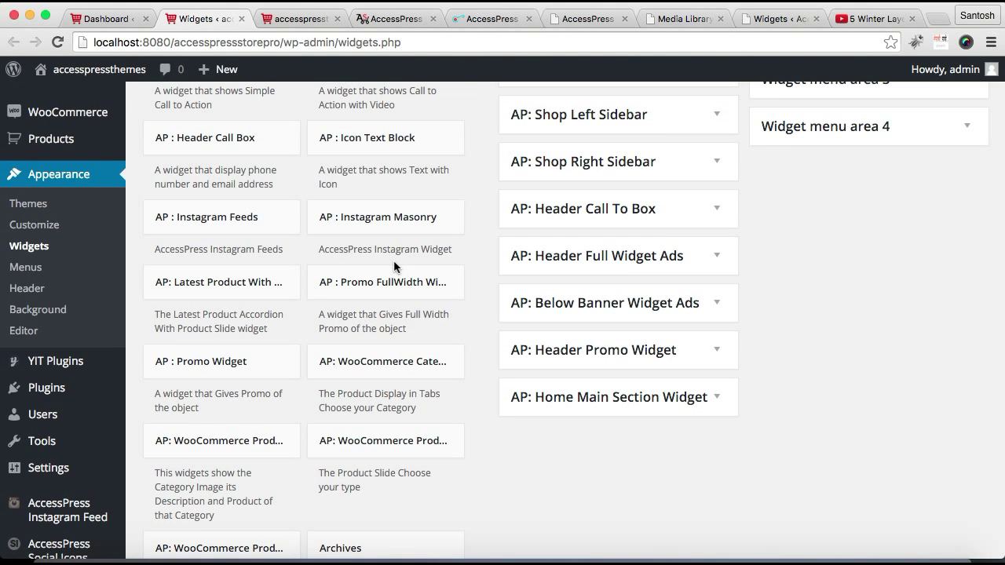
scroll(395, 267, up, 5)
scroll(394, 267, up, 3)
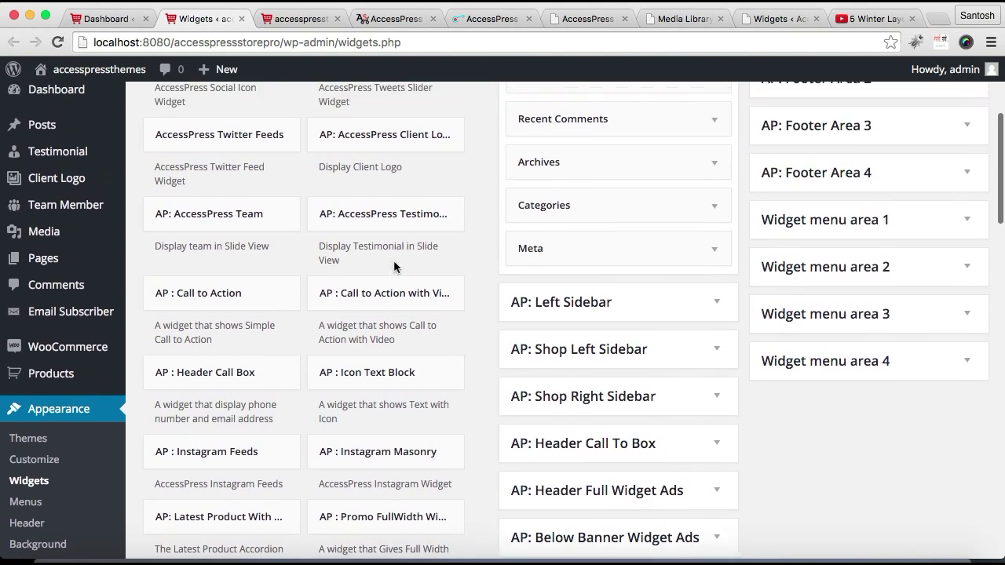
scroll(394, 266, down, 5)
scroll(394, 267, down, 1)
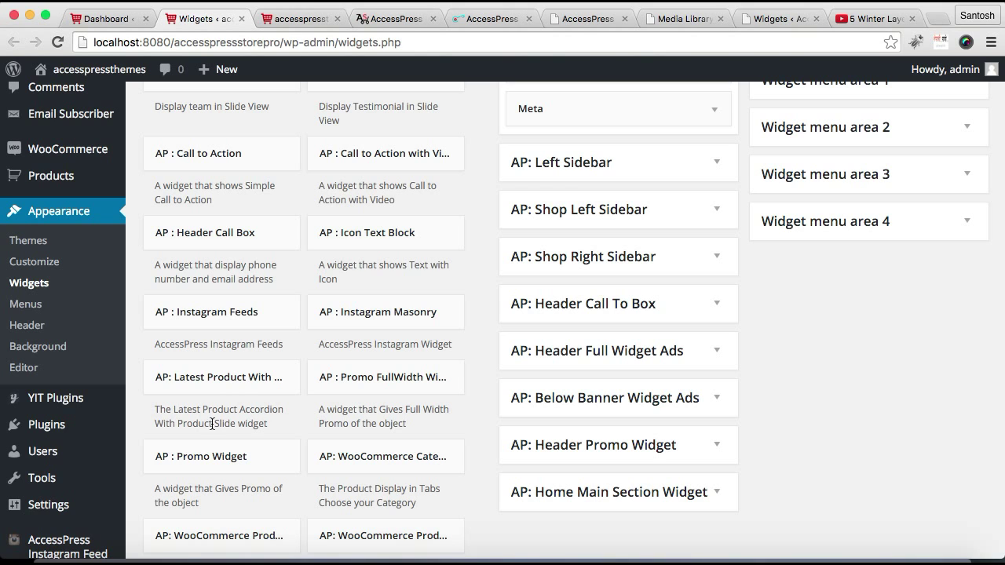
drag(240, 391, 636, 421)
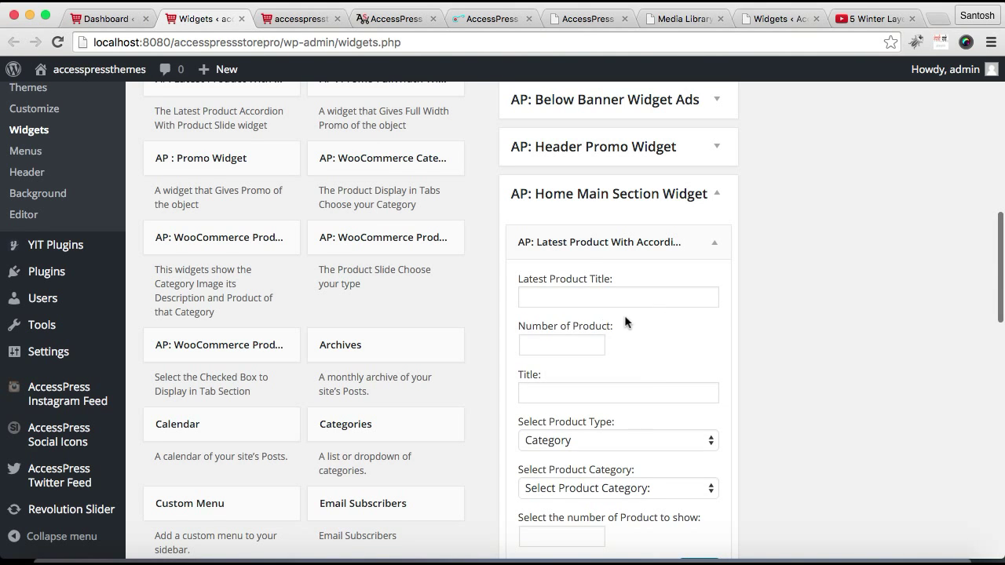
Enter "Latest Product" as the new widget's Latest Product Title
scroll(624, 320, down, 2)
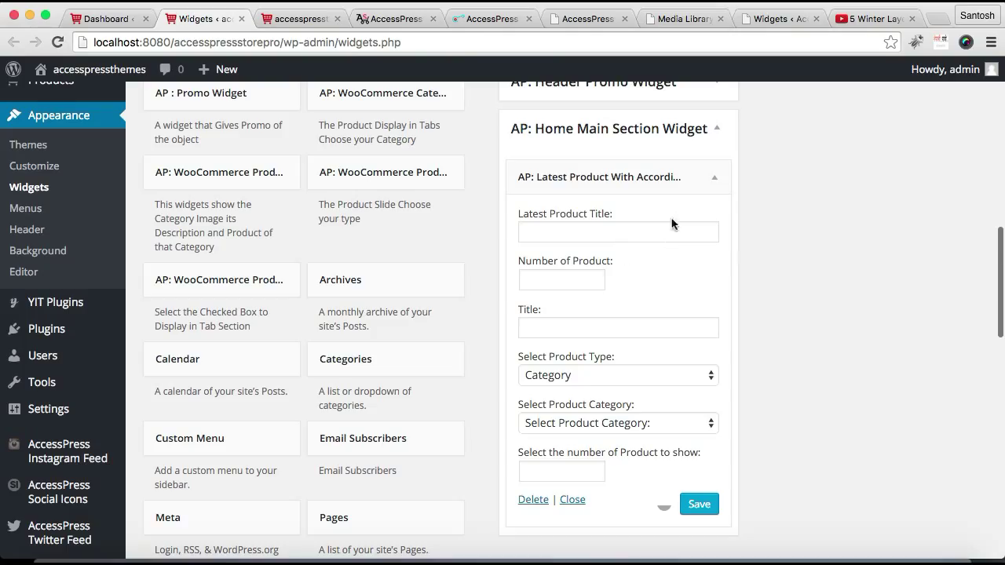
click(610, 238)
text(Lat)
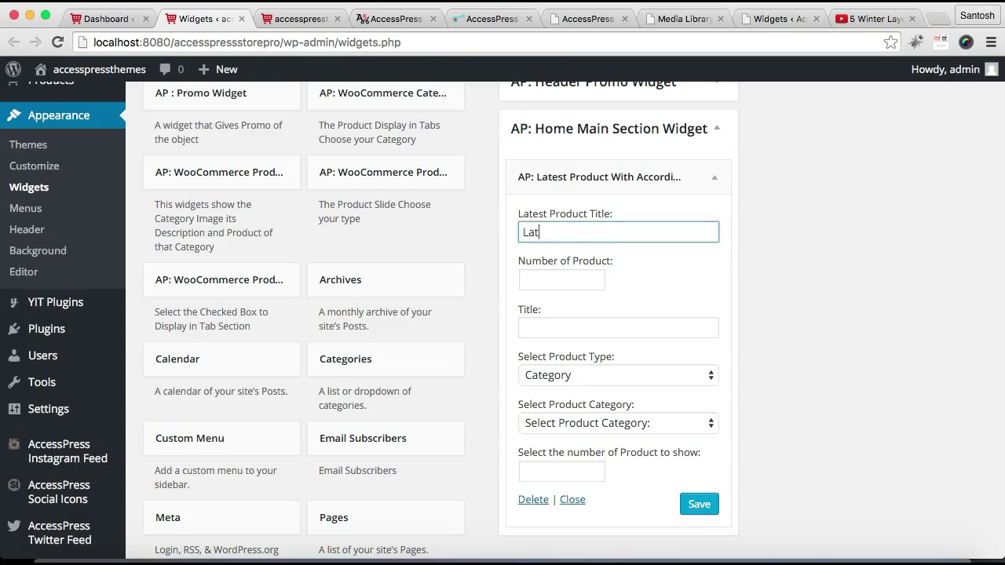
text(est Product)
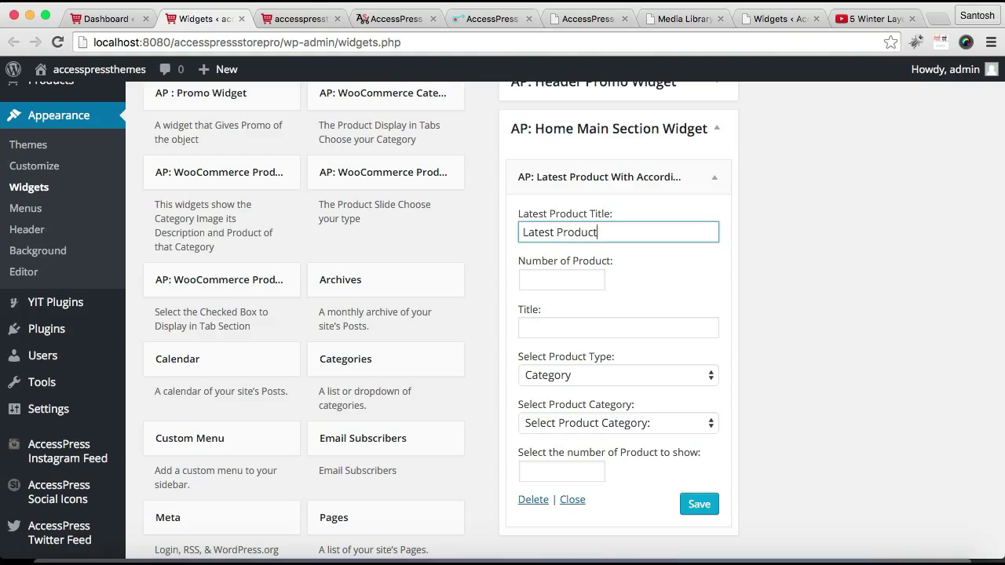
Check the demo store's Latest Product list and set the widget's Number of Product to 4
click(587, 279)
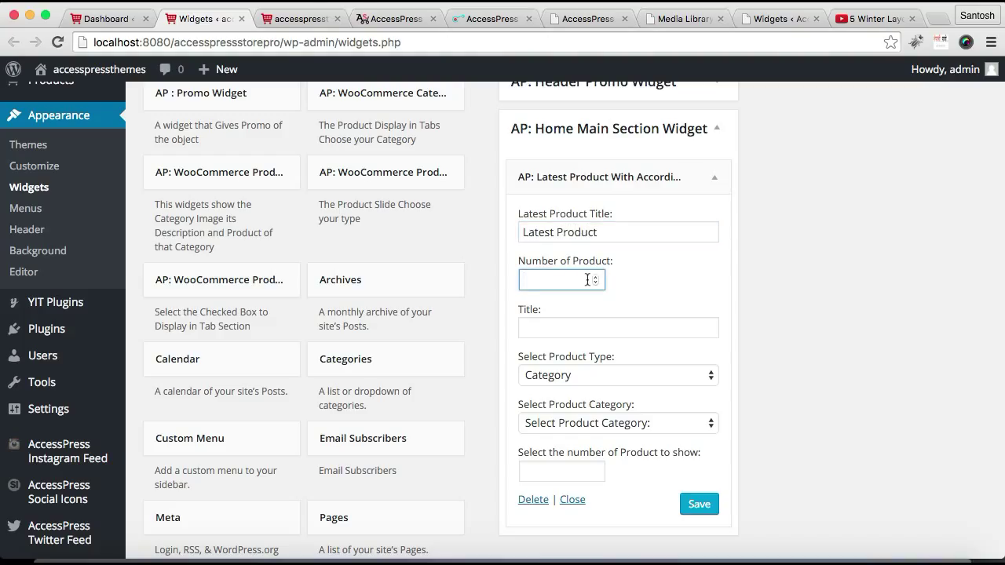
click(402, 19)
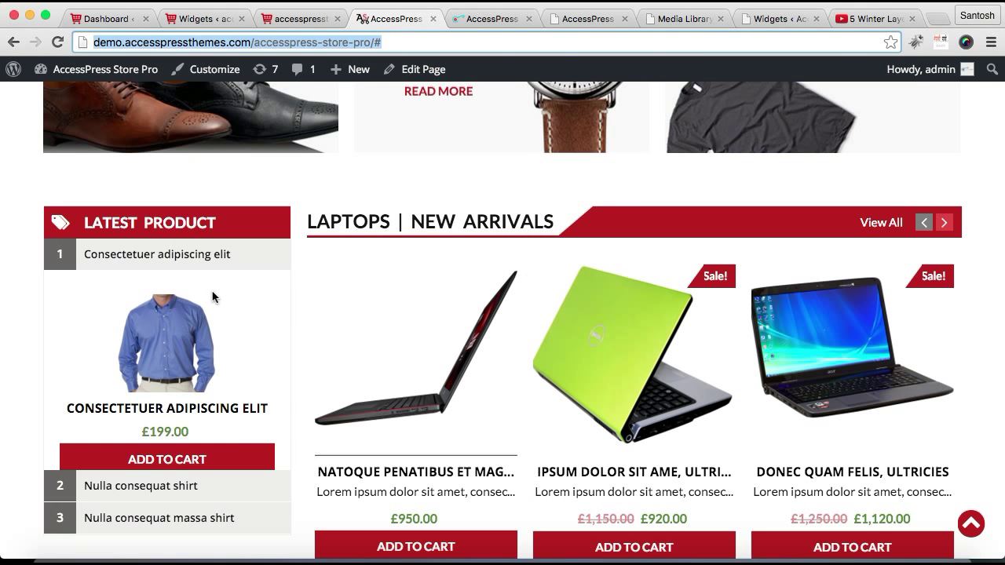
scroll(345, 349, down, 2)
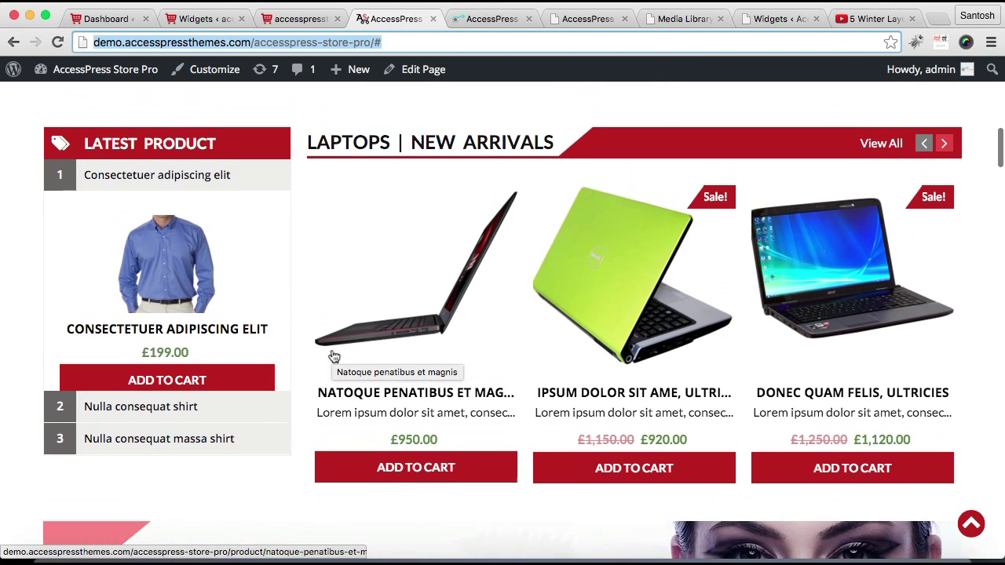
mouse_move(110, 290)
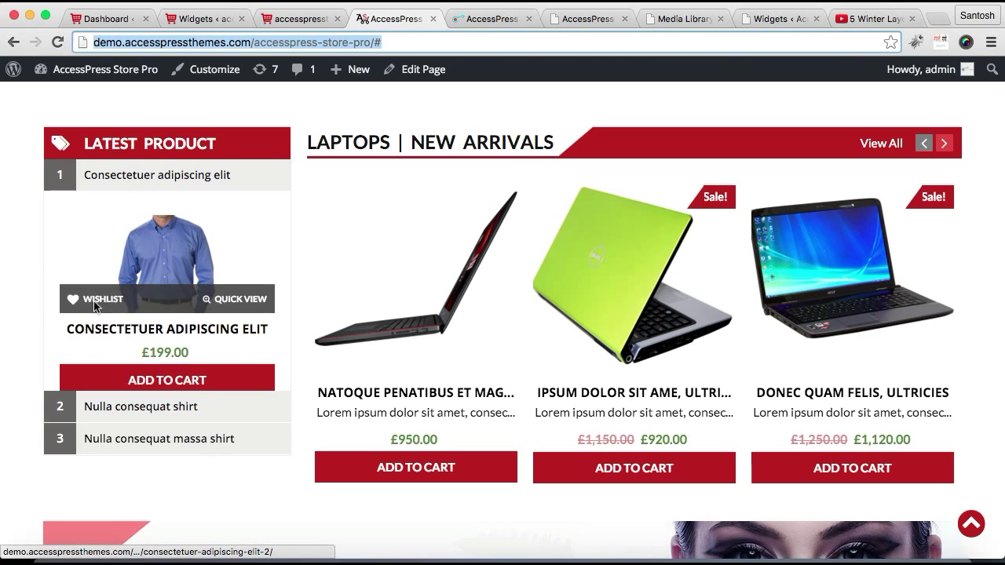
click(180, 19)
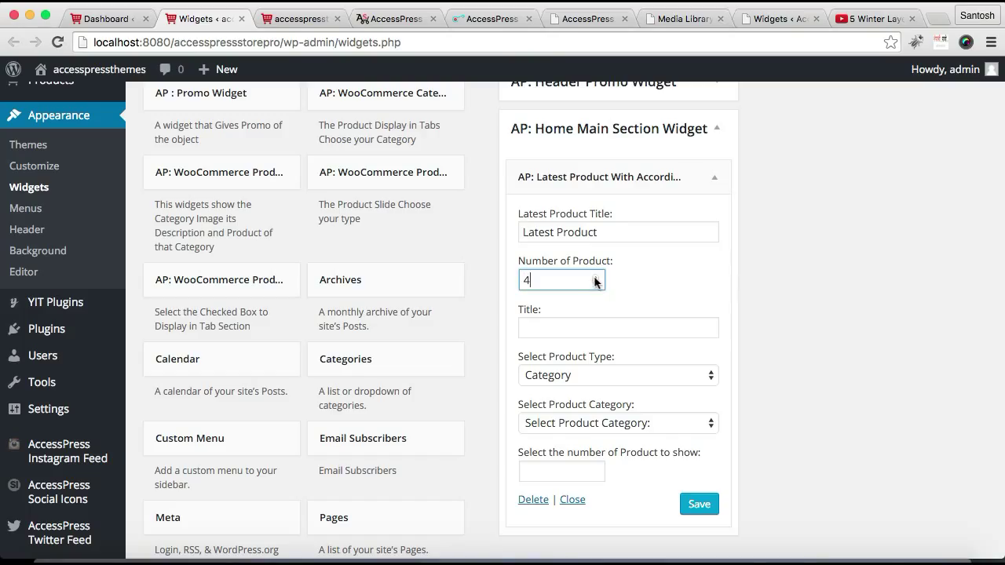
Check the demo store's product slider heading and enter "New arrival" as the accordion widget's Title
click(585, 327)
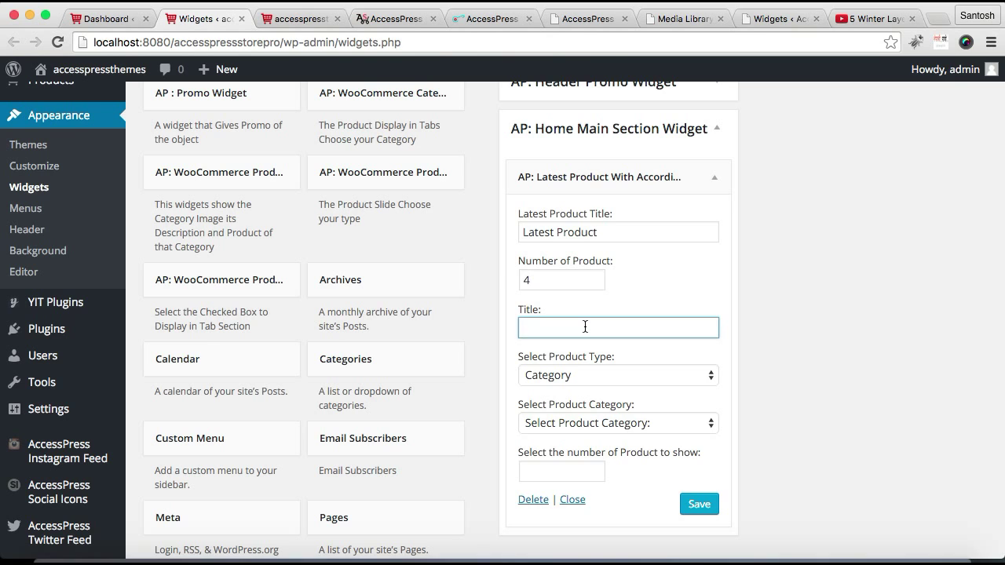
click(395, 19)
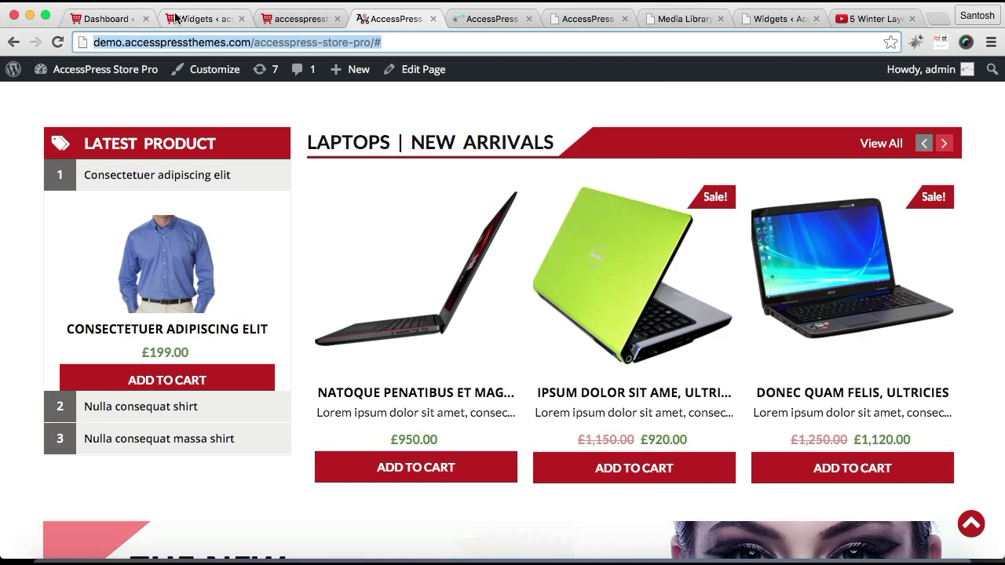
click(201, 19)
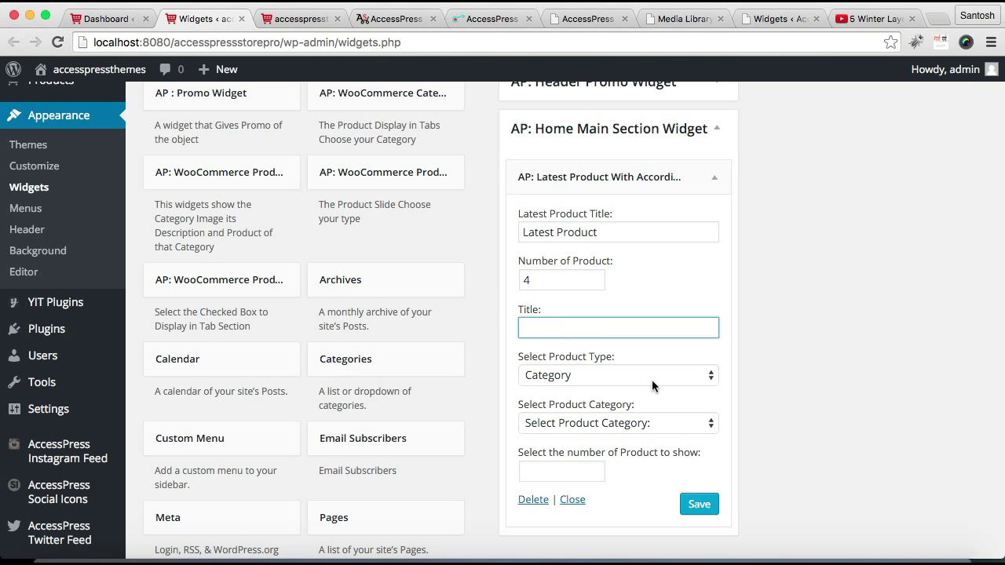
text(New aa)
text(rival)
Keep the widget's product type as Category and choose Winter Collection as its product category
scroll(664, 362, down, 3)
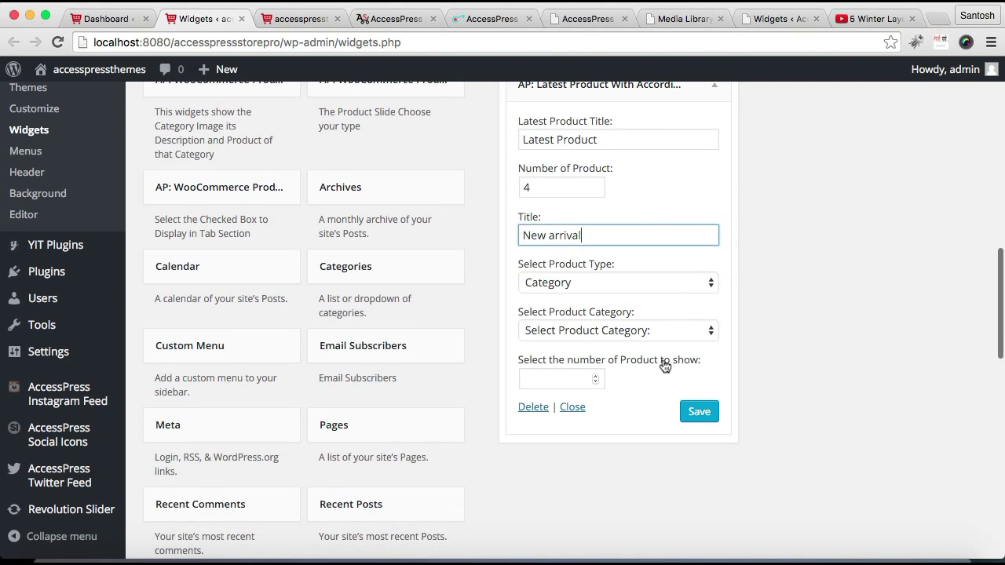
click(704, 281)
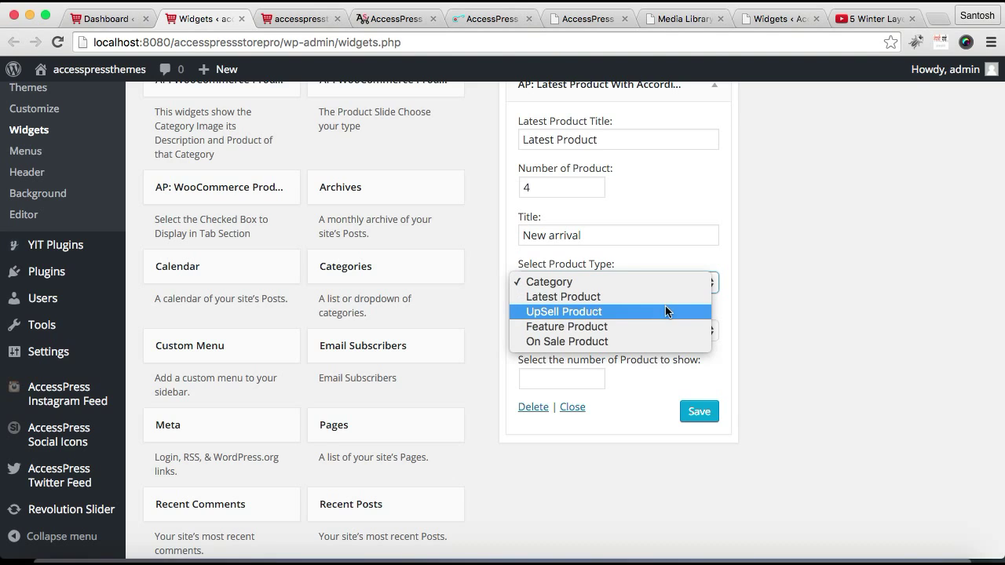
click(621, 288)
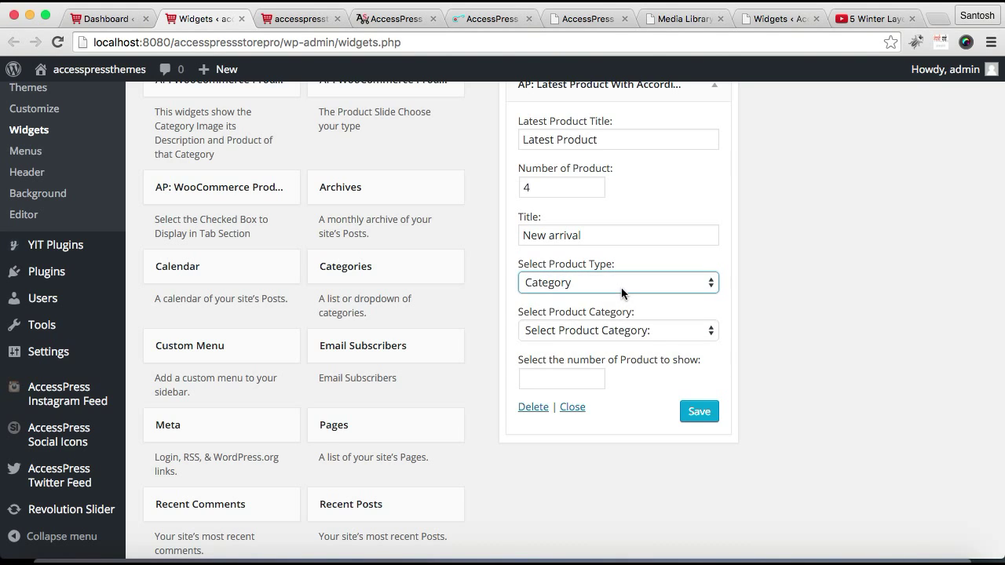
click(694, 334)
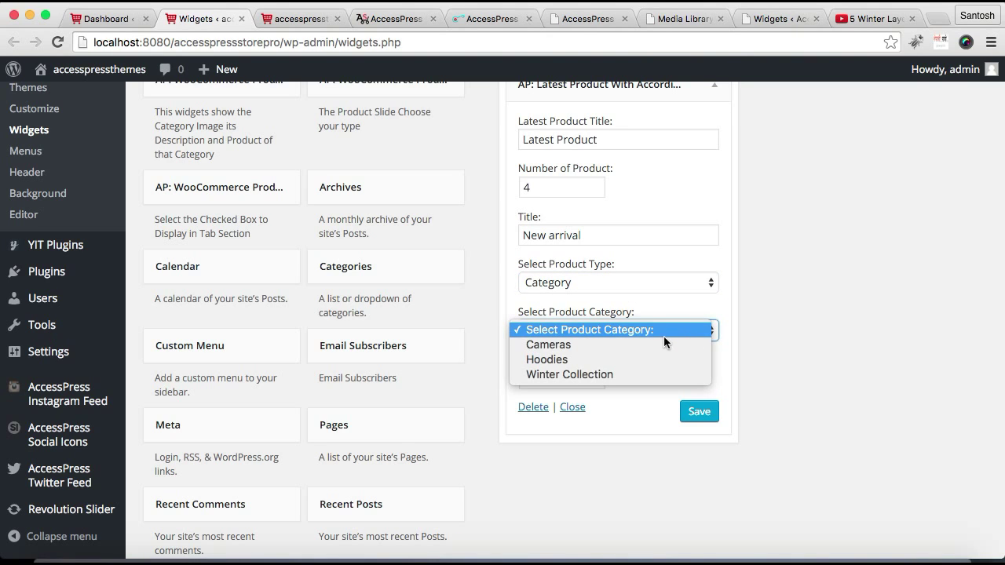
click(608, 375)
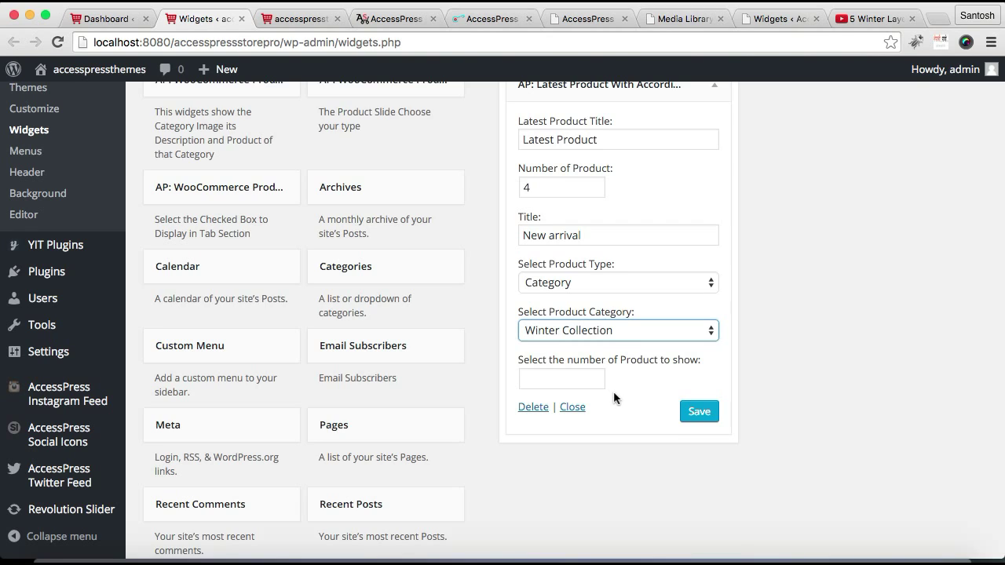
Set the number of products to show to 4 and save the Latest Product accordion widget
scroll(611, 391, down, 2)
click(587, 321)
text(4)
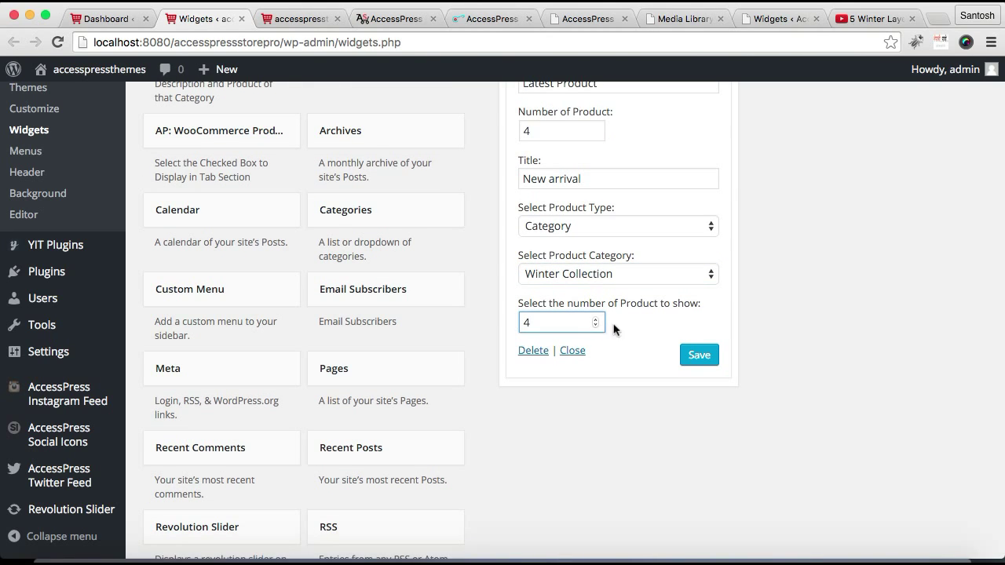
click(701, 357)
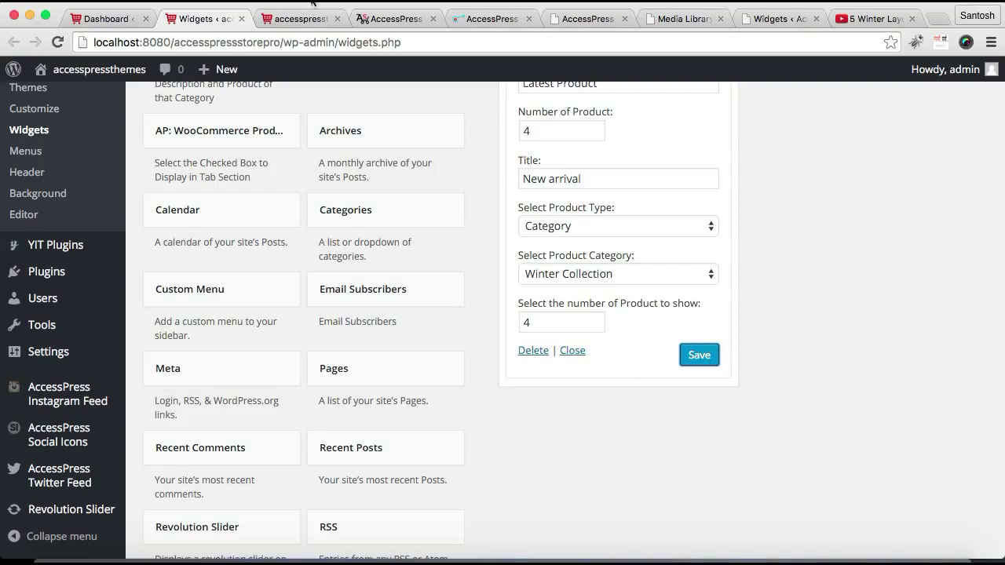
Reload the local store's homepage and examine the Latest Product accordion and New Arrival slider below the promo blocks
click(307, 23)
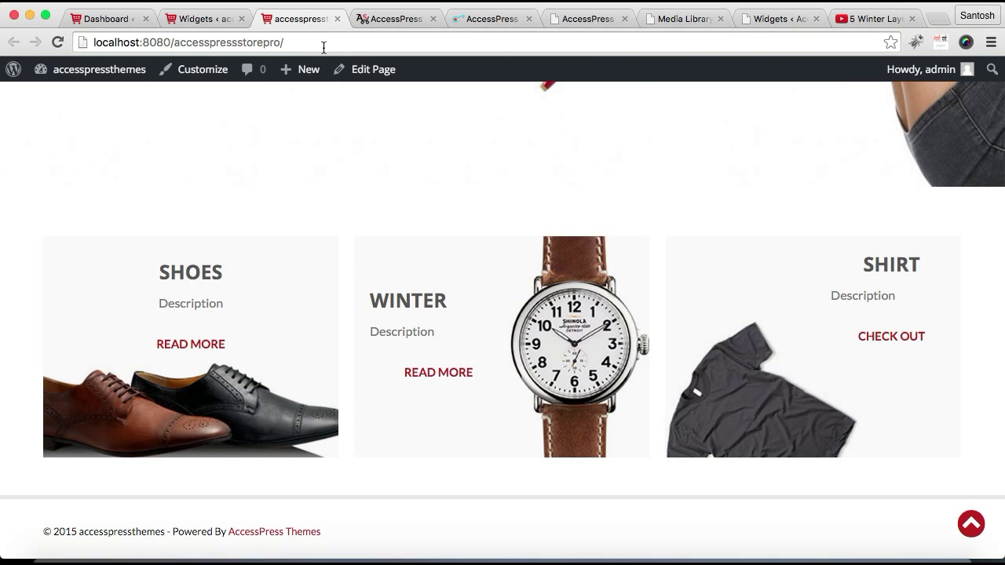
click(323, 46)
key(Return)
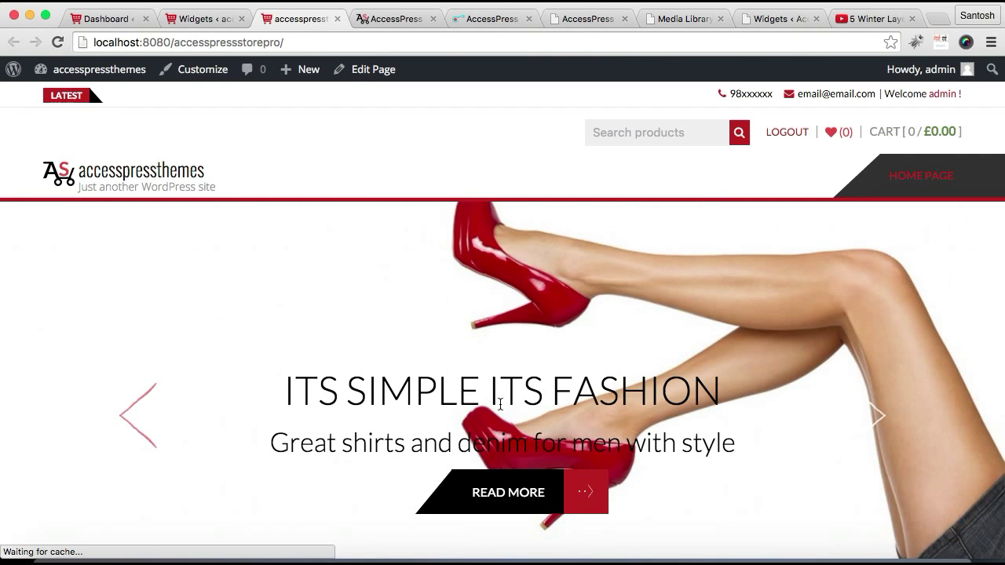
scroll(502, 402, down, 10)
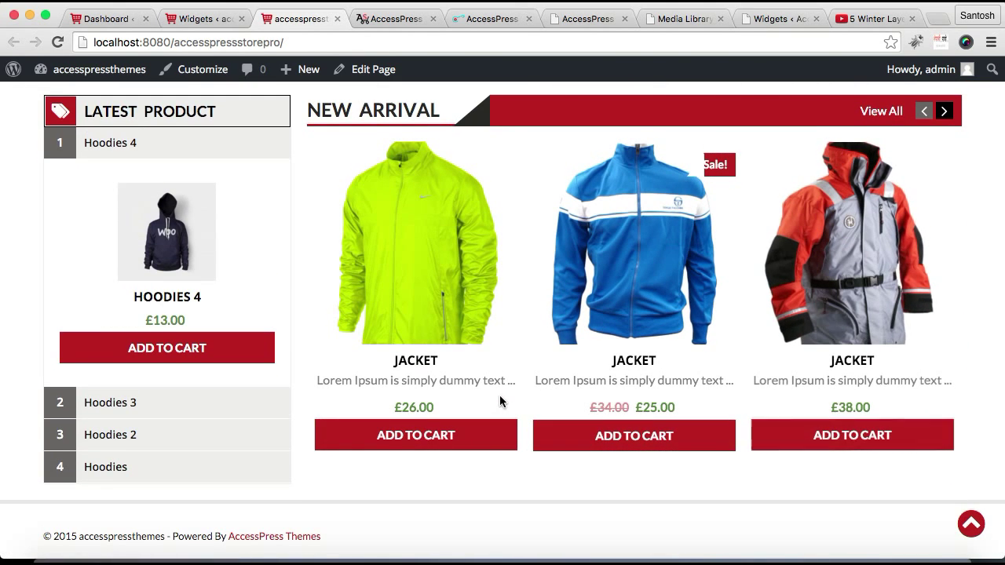
mouse_move(126, 320)
mouse_move(803, 240)
mouse_move(707, 277)
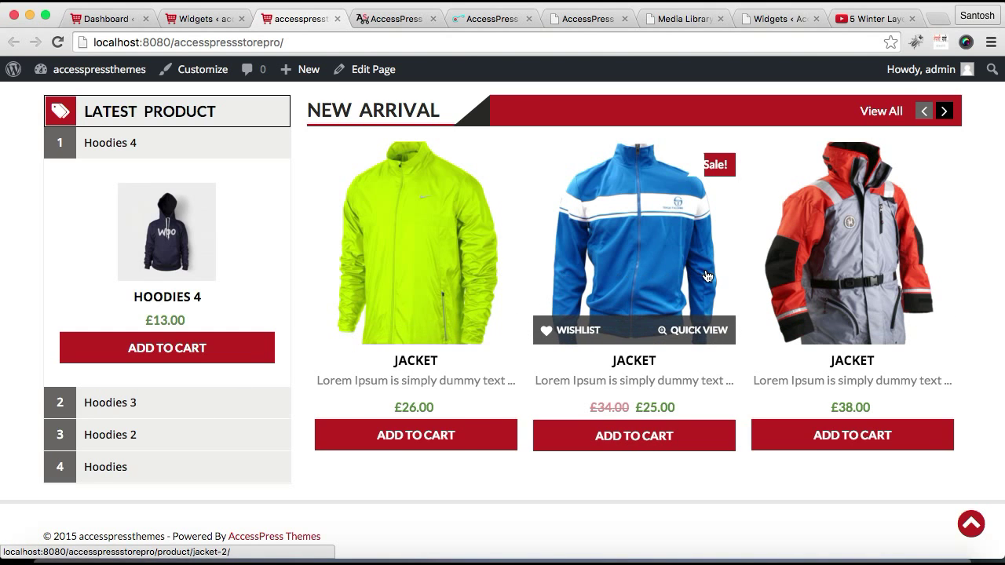
scroll(479, 478, down, 1)
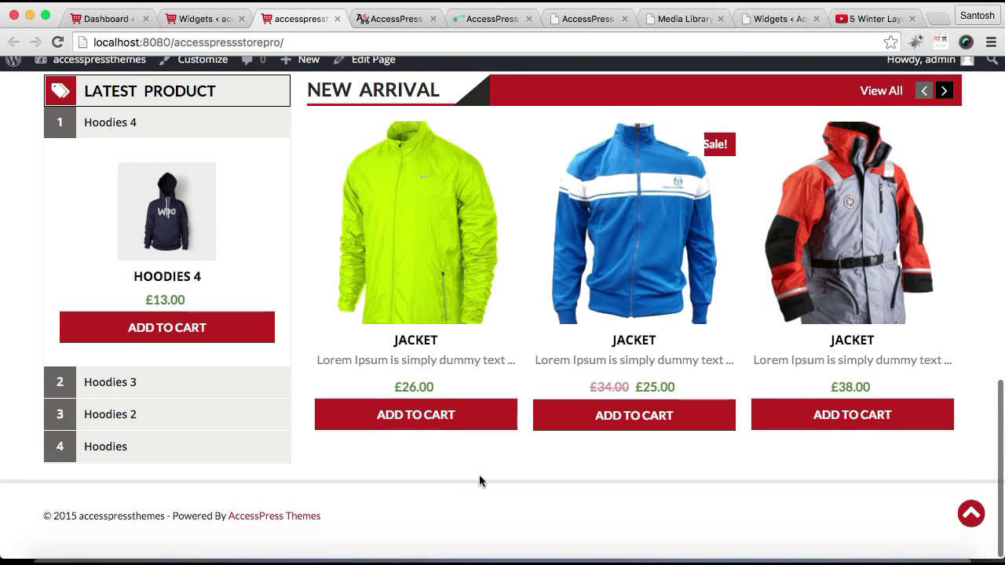
scroll(480, 481, up, 2)
scroll(480, 477, down, 2)
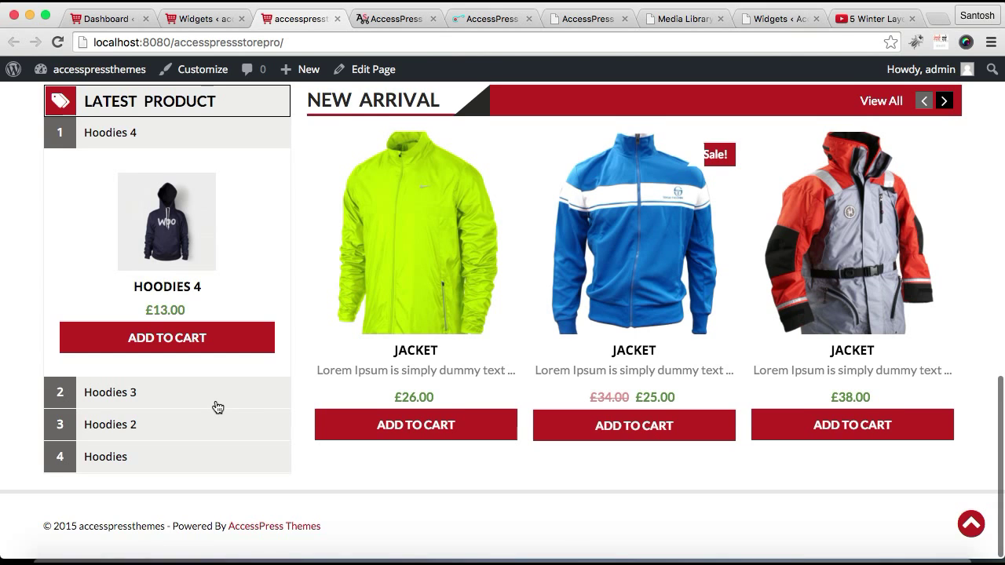
Expand the Hoodies 3, Hoodies 2 and Hoodies entries in the Latest Product accordion, and review the section together with the promo blocks
click(208, 402)
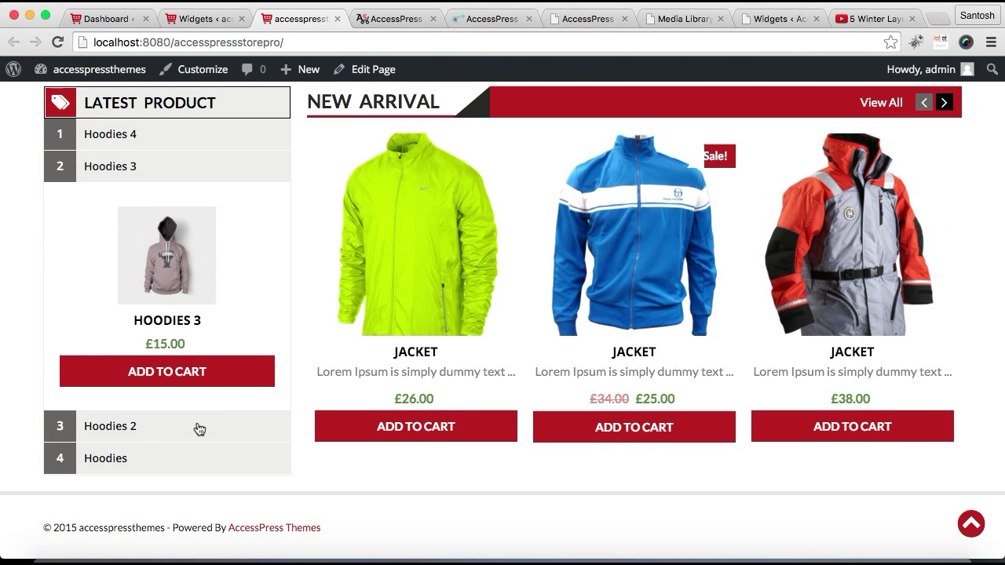
click(197, 427)
click(194, 463)
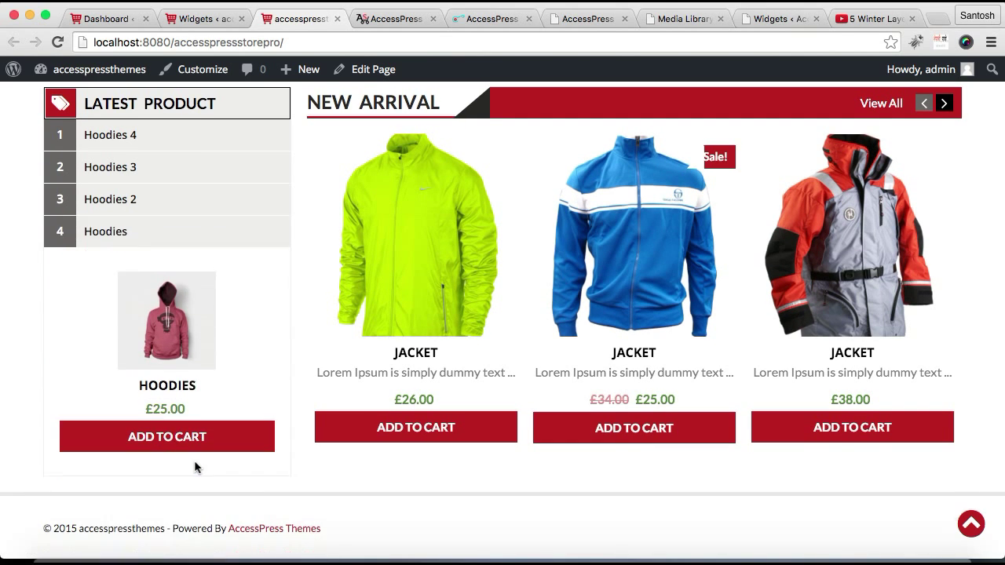
mouse_move(203, 332)
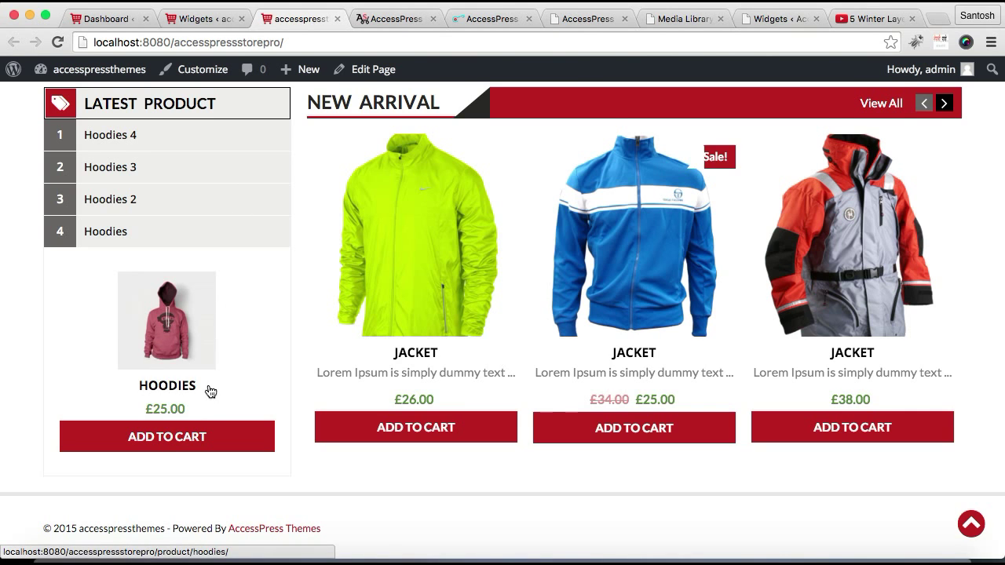
scroll(214, 292, up, 5)
scroll(213, 287, down, 4)
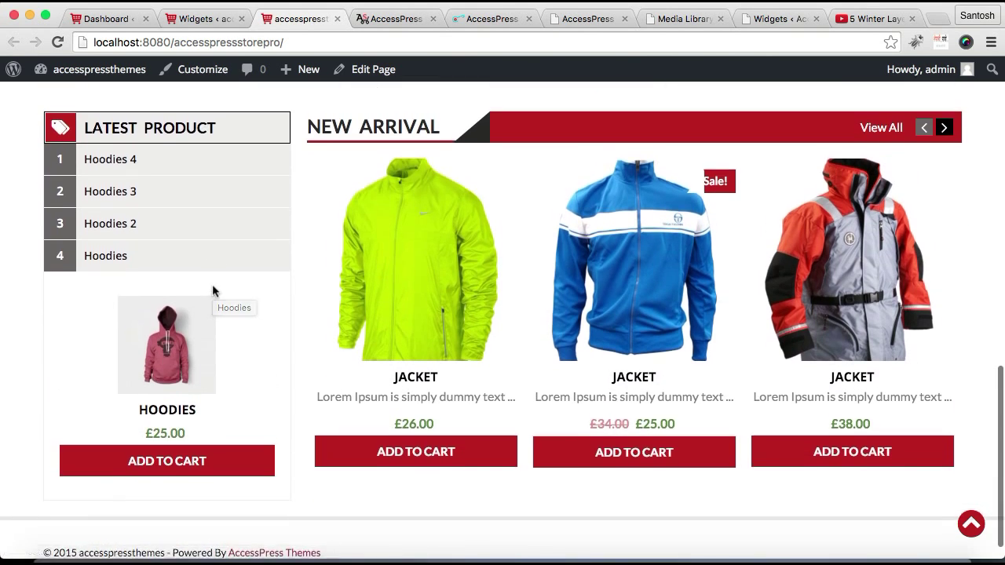
scroll(382, 161, up, 3)
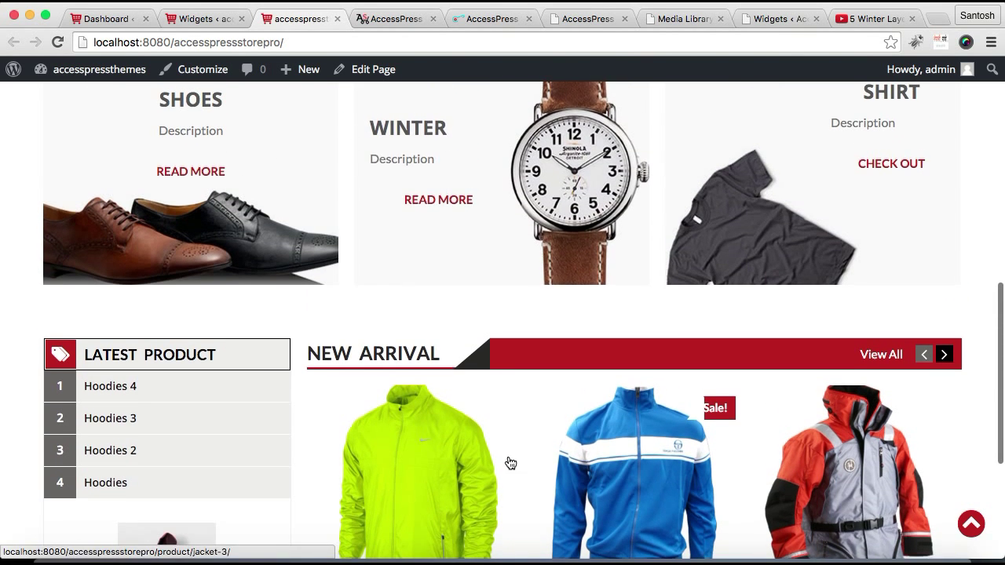
scroll(508, 463, down, 3)
scroll(508, 463, up, 1)
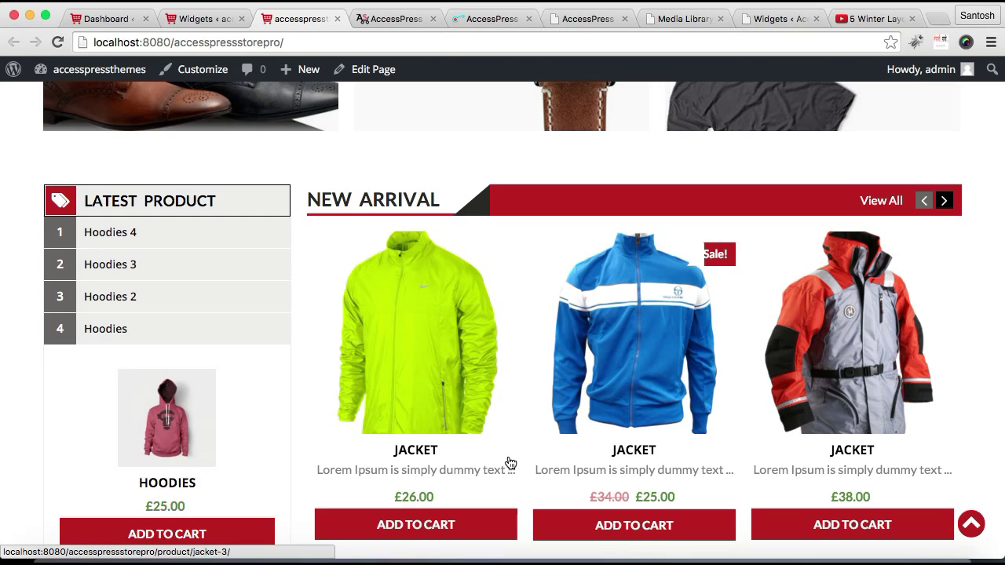